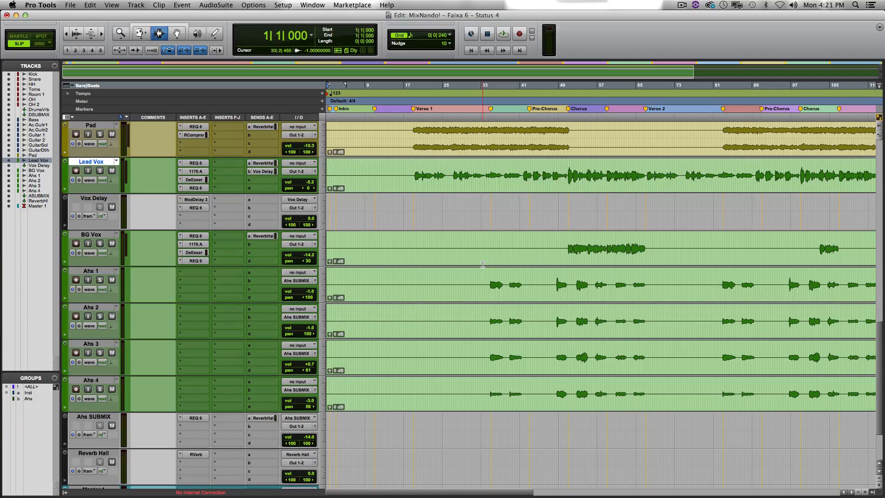
Inspect the RVerb settings on the Reverb Hall track and close the plug-in
{"action": "scroll", "coordinate": [475, 286], "scroll_direction": "down", "scroll_amount": 3}
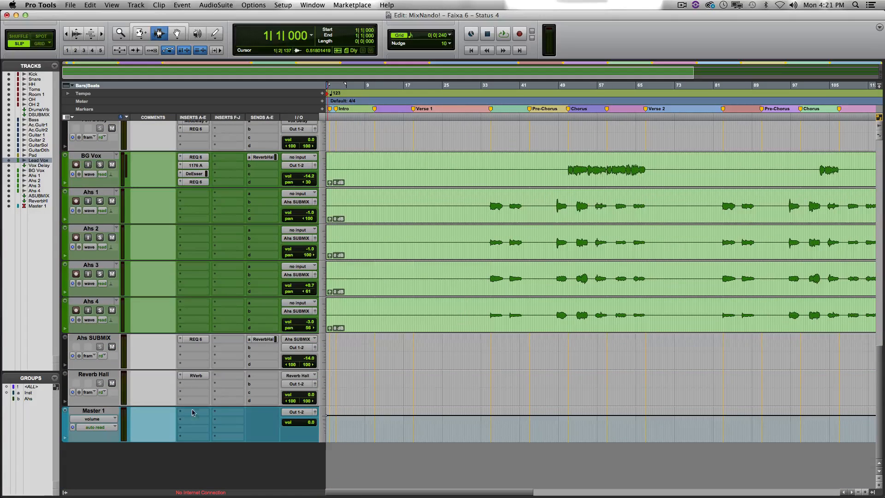
{"action": "left_click", "coordinate": [204, 377]}
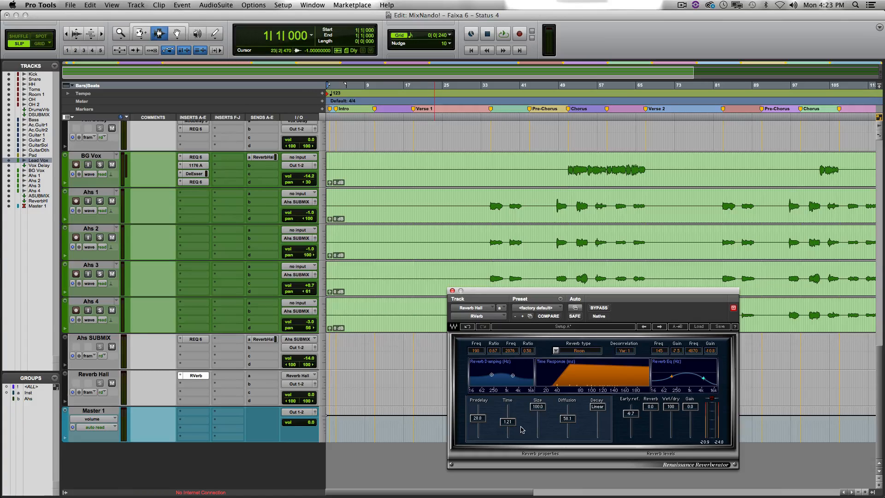
{"action": "left_click", "coordinate": [453, 291]}
Inspect the RVerb settings on the Drums Verb track and close the plug-in
{"action": "scroll", "coordinate": [461, 296], "scroll_direction": "up", "scroll_amount": 15}
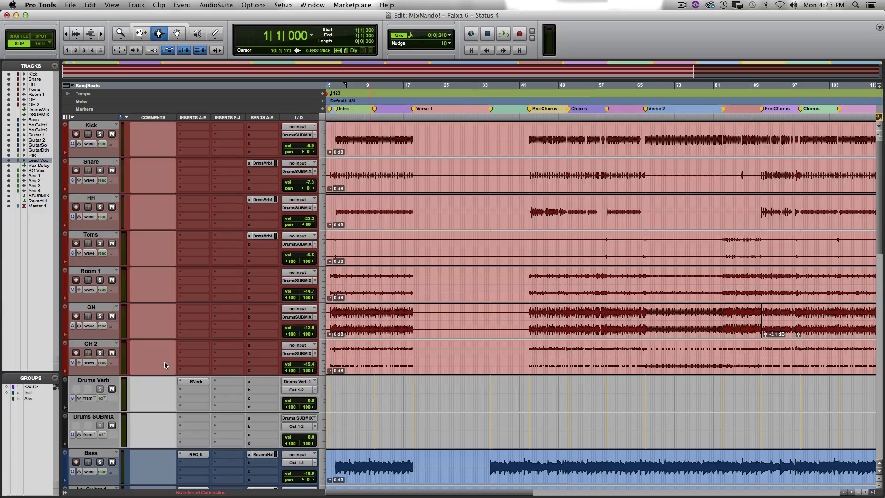
{"action": "left_click", "coordinate": [201, 385]}
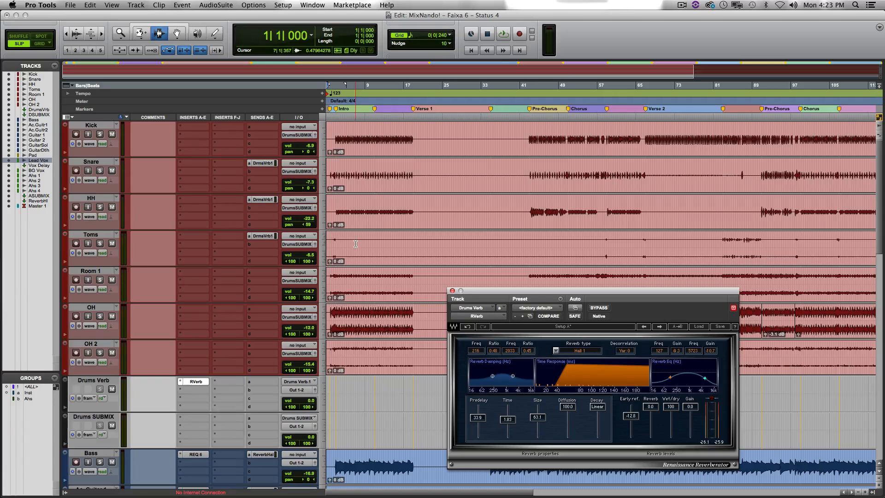
{"action": "left_click", "coordinate": [452, 290]}
Review the sends on the instrument and vocal tracks, then check the Bass track's Reverb Hall send and close it
{"action": "scroll", "coordinate": [440, 336], "scroll_direction": "down", "scroll_amount": 3}
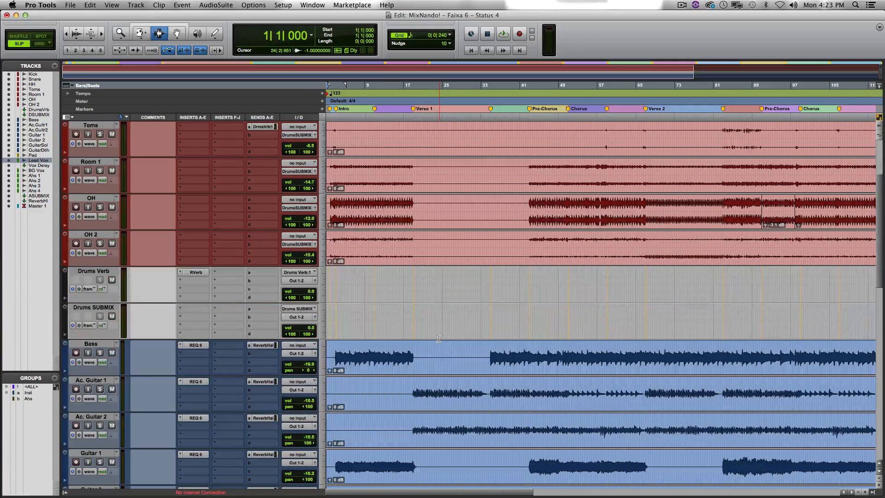
{"action": "scroll", "coordinate": [359, 369], "scroll_direction": "down", "scroll_amount": 8}
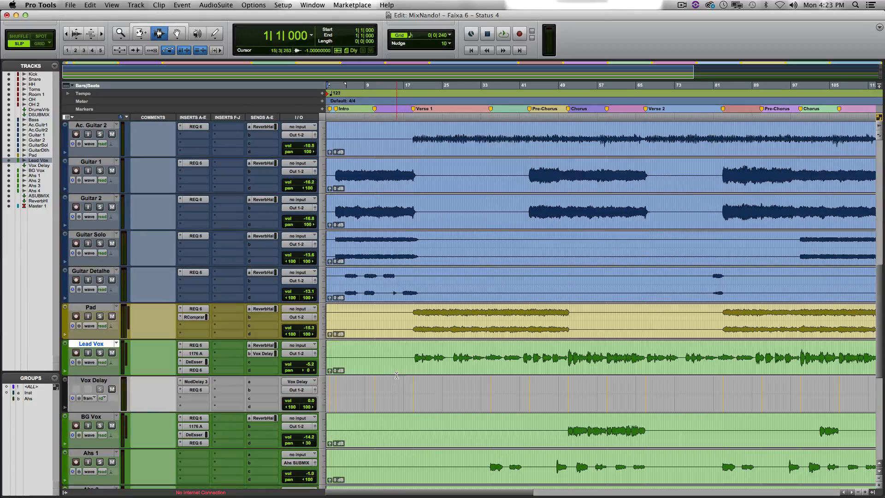
{"action": "scroll", "coordinate": [405, 304], "scroll_direction": "up", "scroll_amount": 4}
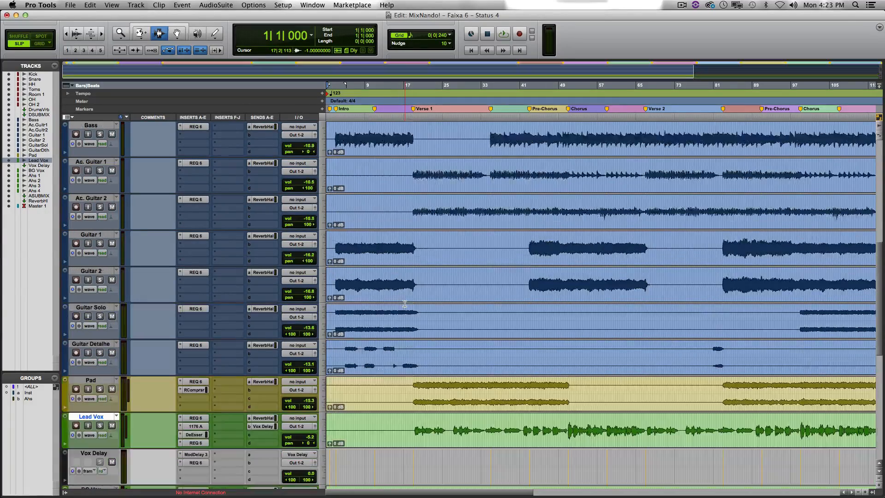
{"action": "scroll", "coordinate": [405, 304], "scroll_direction": "down", "scroll_amount": 3}
{"action": "scroll", "coordinate": [436, 266], "scroll_direction": "up", "scroll_amount": 2}
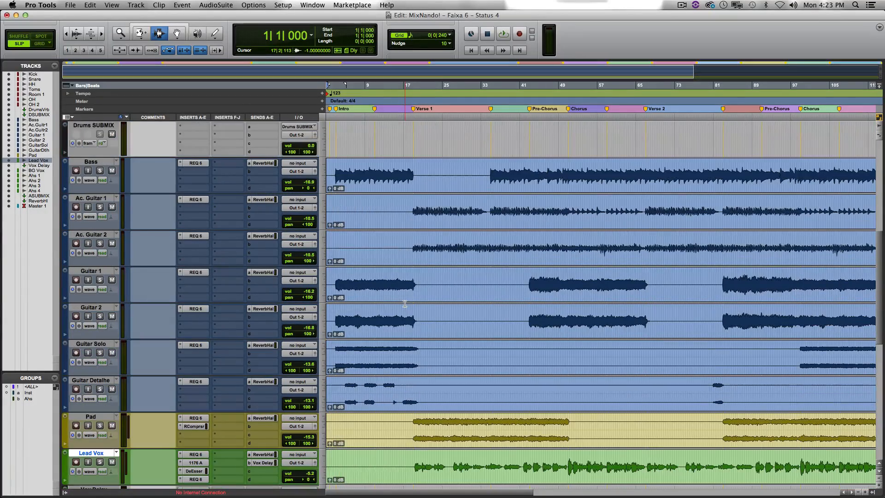
{"action": "scroll", "coordinate": [436, 266], "scroll_direction": "up", "scroll_amount": 2}
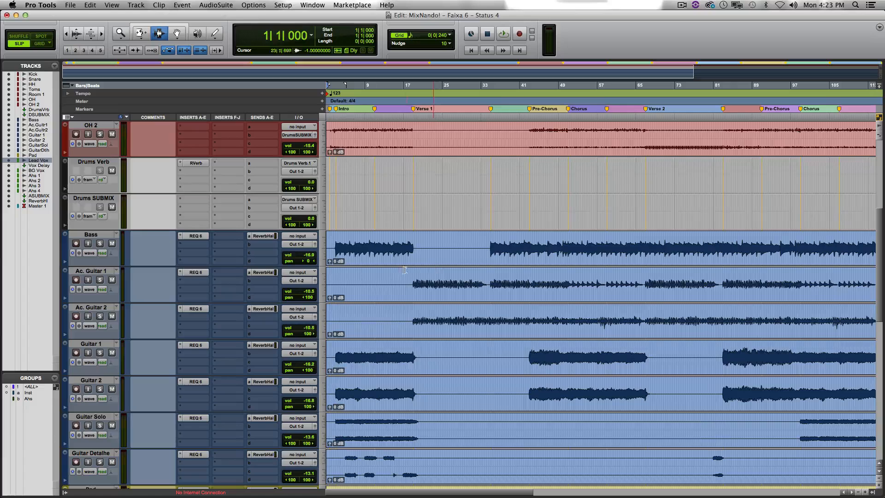
{"action": "left_click", "coordinate": [263, 235]}
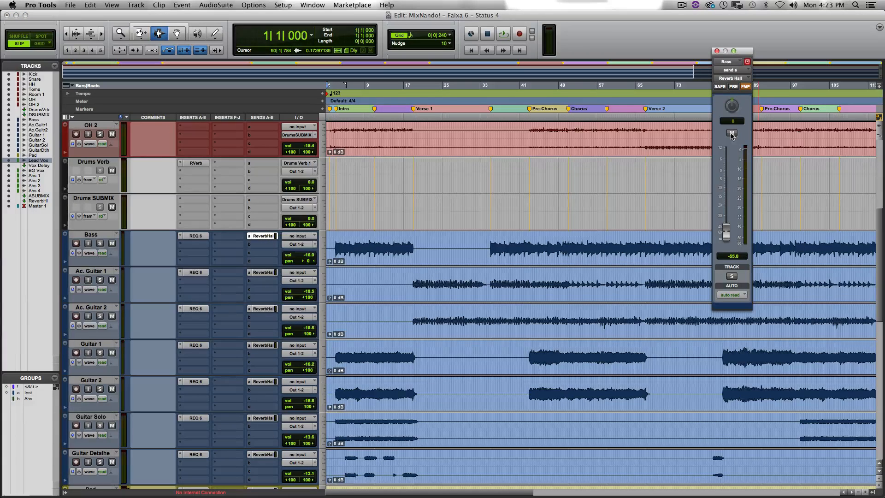
{"action": "left_click", "coordinate": [718, 52]}
Select the Verse 1 passage on the Lead Vox track from about bar 19 to bar 37
{"action": "left_click", "coordinate": [461, 297]}
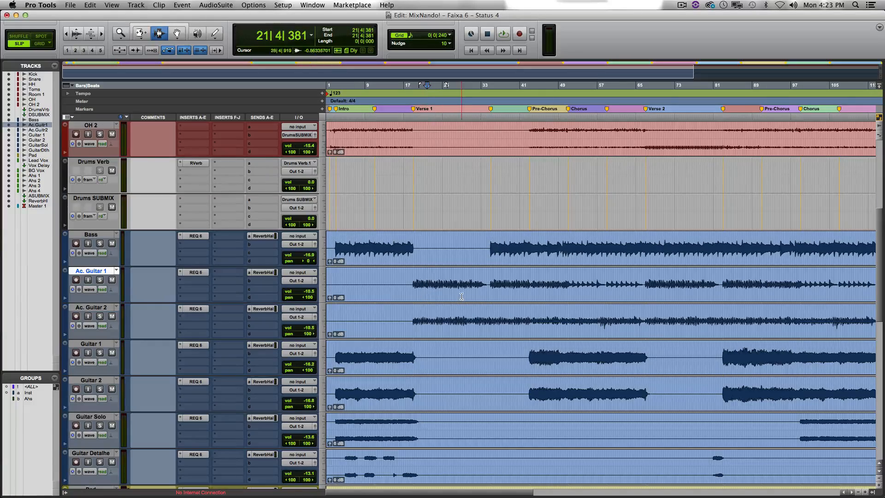
{"action": "scroll", "coordinate": [462, 297], "scroll_direction": "down", "scroll_amount": 8}
{"action": "scroll", "coordinate": [465, 295], "scroll_direction": "up", "scroll_amount": 3}
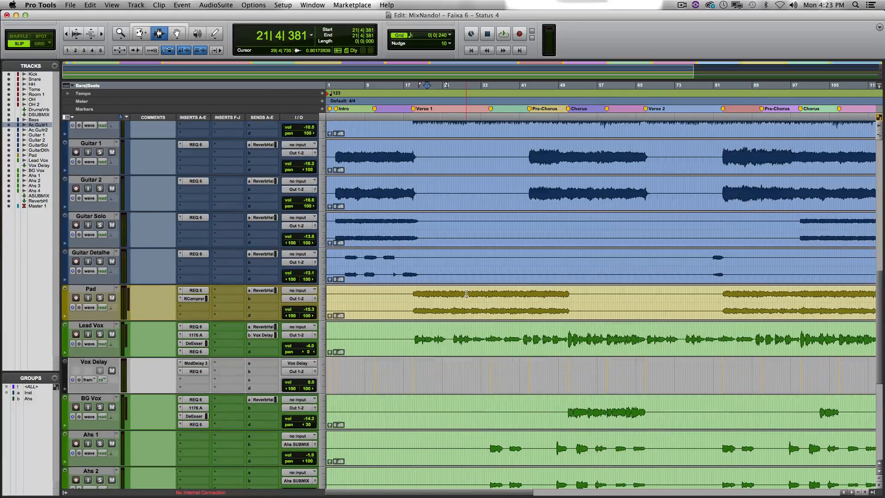
{"action": "left_click_drag", "start_coordinate": [417, 340], "coordinate": [500, 350]}
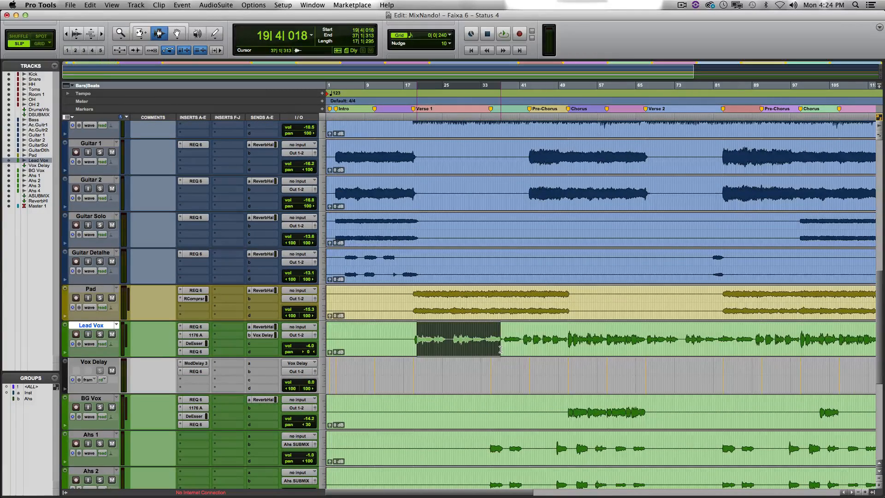
Select about bars 19 to 36 on both acoustic guitar tracks and open Ac. Guitar 1's Reverb Hall send
{"action": "scroll", "coordinate": [501, 349], "scroll_direction": "up", "scroll_amount": 5}
{"action": "left_click_drag", "start_coordinate": [418, 255], "coordinate": [499, 284]}
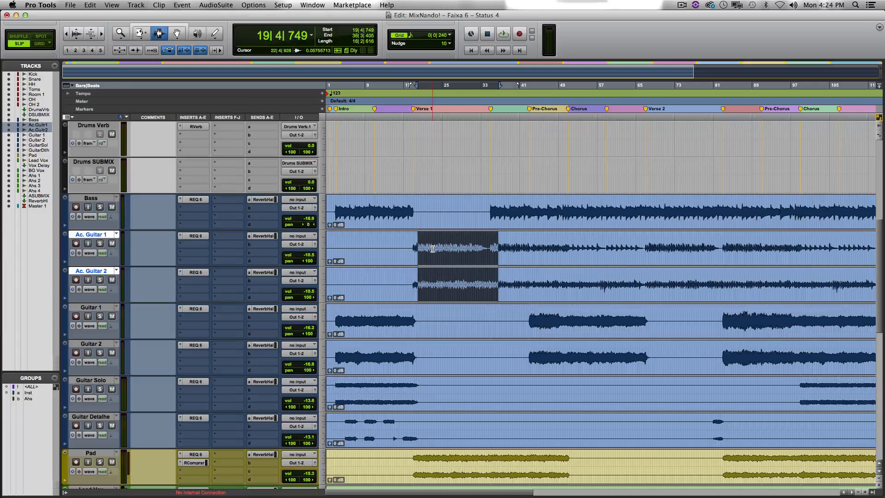
{"action": "left_click", "coordinate": [262, 237]}
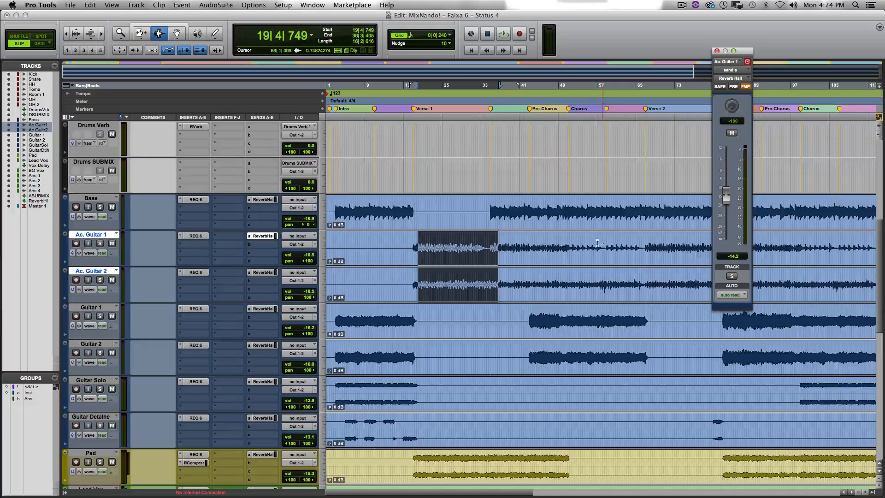
Open the Lead Vox track's Reverb Hall send for comparison with the acoustic guitars
{"action": "scroll", "coordinate": [508, 207], "scroll_direction": "down", "scroll_amount": 10}
{"action": "left_click", "coordinate": [416, 206]}
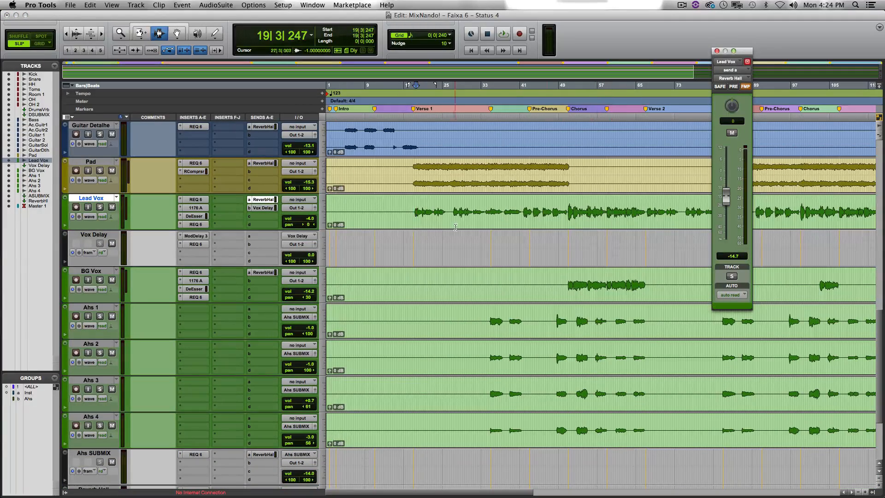
{"action": "scroll", "coordinate": [438, 283], "scroll_direction": "up", "scroll_amount": 10}
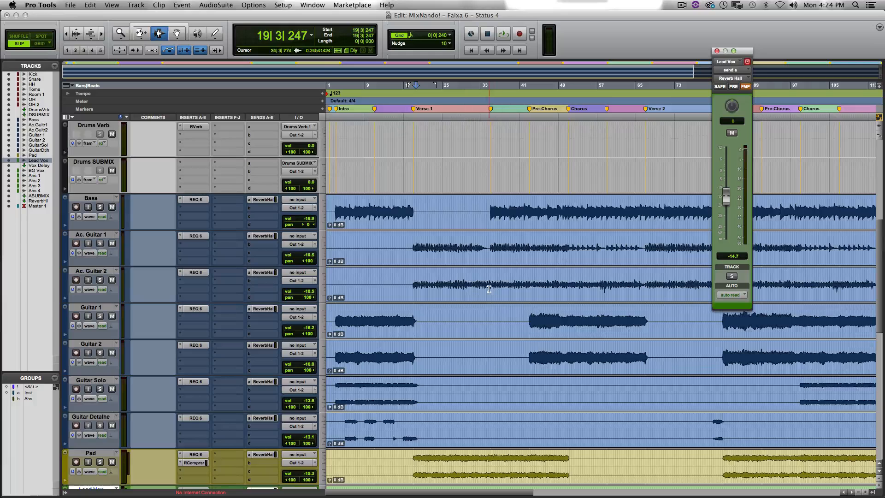
{"action": "scroll", "coordinate": [351, 332], "scroll_direction": "down", "scroll_amount": 5}
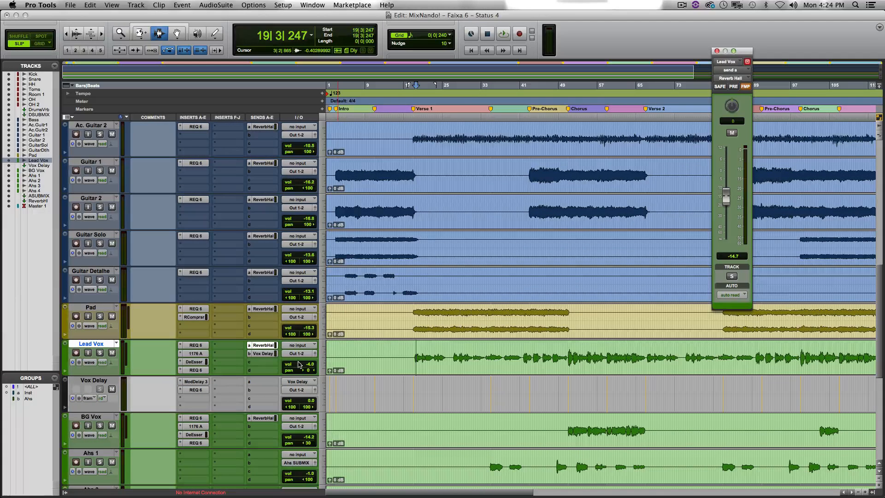
Open the Lead Vox track's Vox Delay send, display its mute automation on the track and review it across the song
{"action": "left_click", "coordinate": [263, 353]}
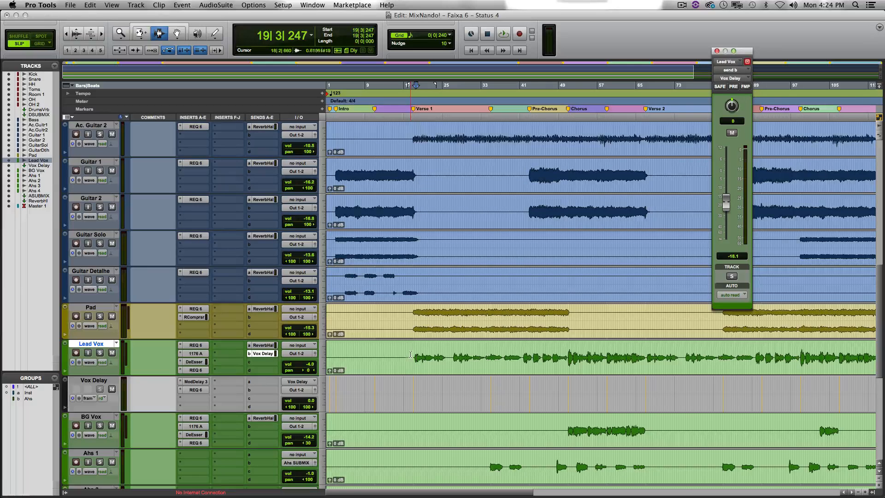
{"action": "left_click", "coordinate": [90, 362]}
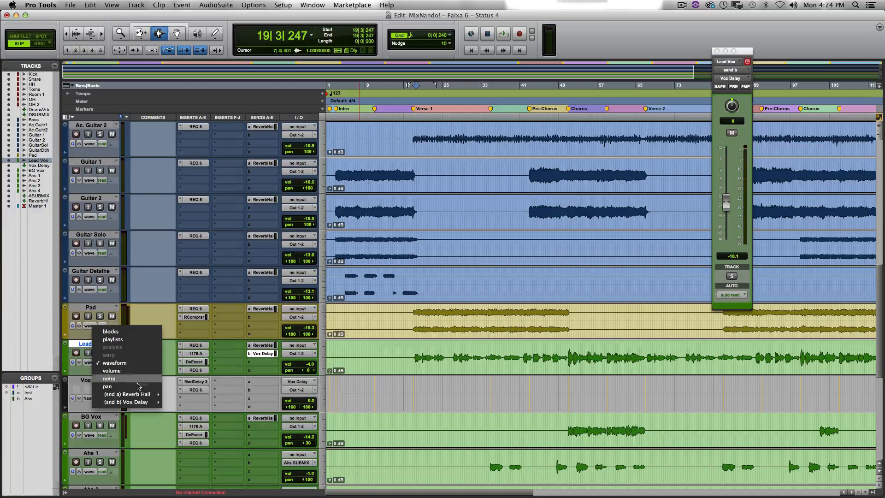
{"action": "mouse_move", "coordinate": [139, 403]}
{"action": "left_click", "coordinate": [180, 413]}
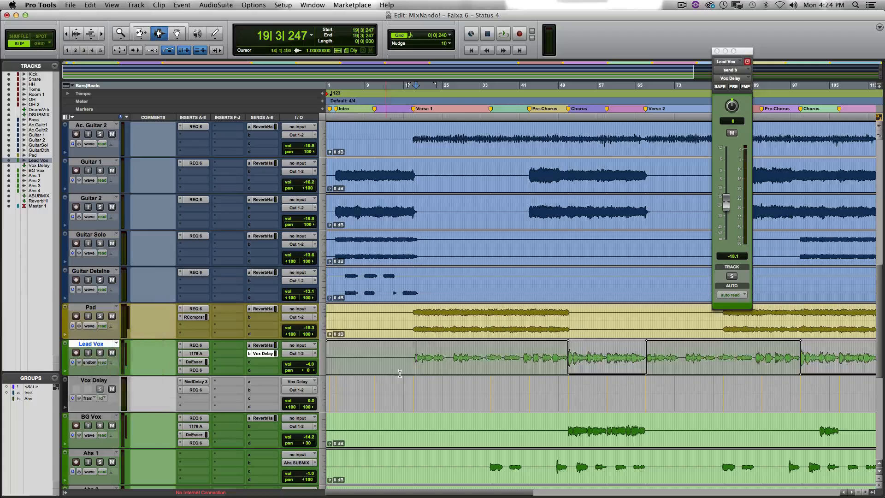
{"action": "scroll", "coordinate": [580, 369], "scroll_direction": "right", "scroll_amount": 3}
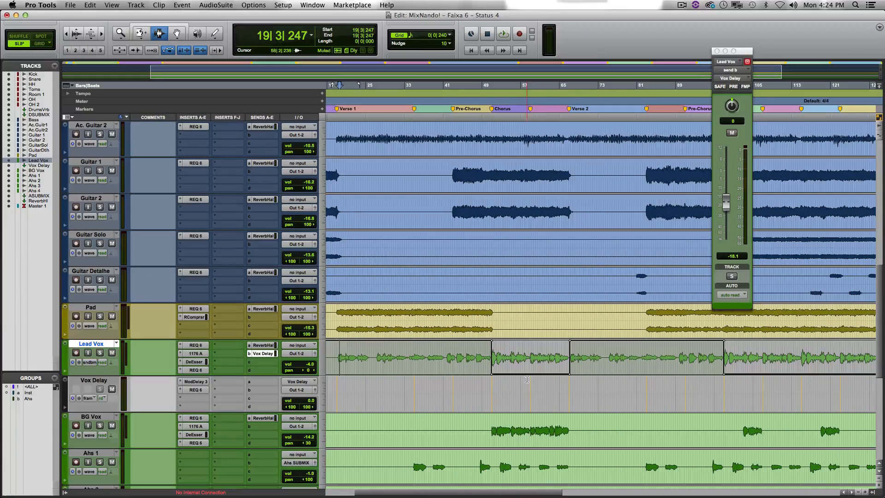
{"action": "scroll", "coordinate": [668, 369], "scroll_direction": "right", "scroll_amount": 10}
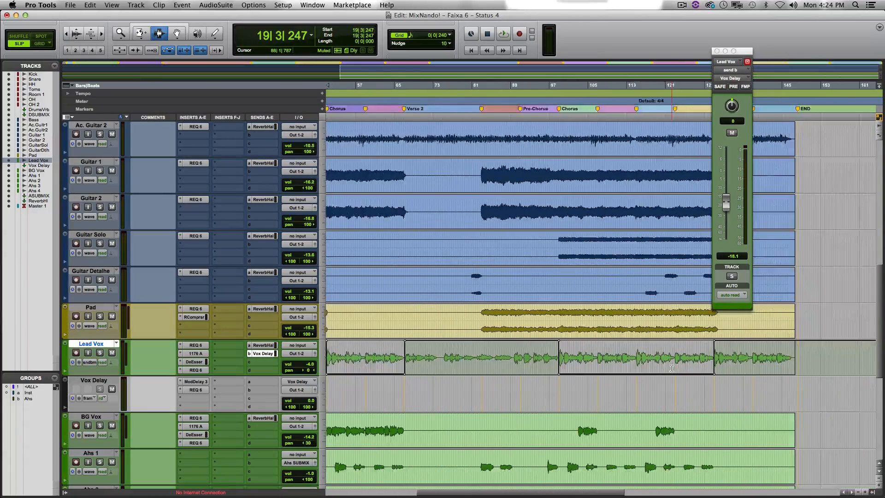
{"action": "scroll", "coordinate": [533, 367], "scroll_direction": "left", "scroll_amount": 10}
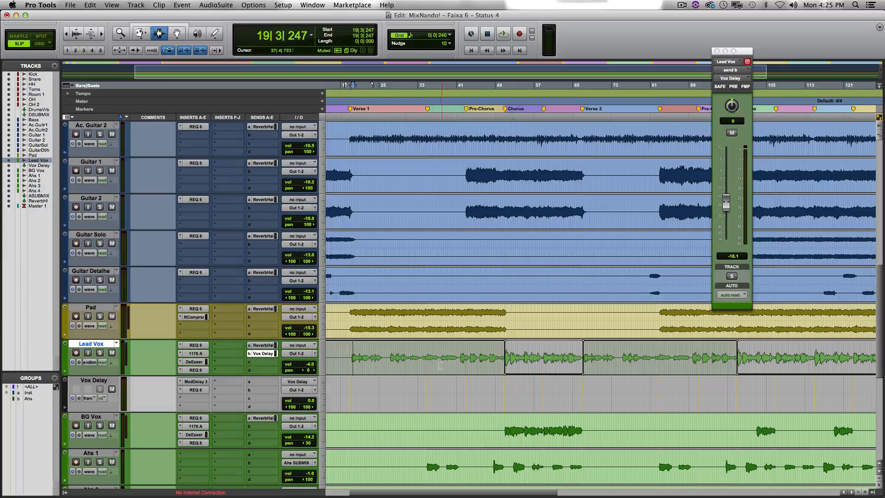
Mark Lead Vox from about bar 18 to 38, then locate bar 42 on Lead Vox and bar 50 on Ahs 3
{"action": "left_click_drag", "start_coordinate": [350, 366], "coordinate": [447, 367]}
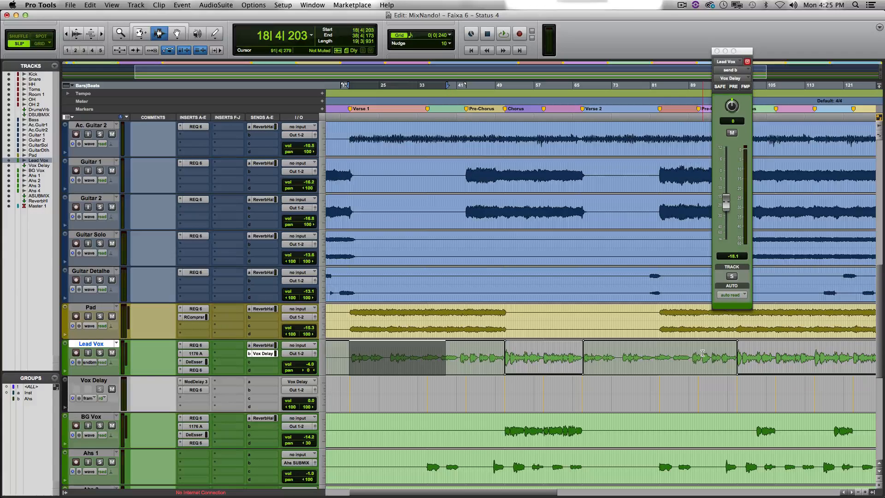
{"action": "left_click", "coordinate": [463, 353]}
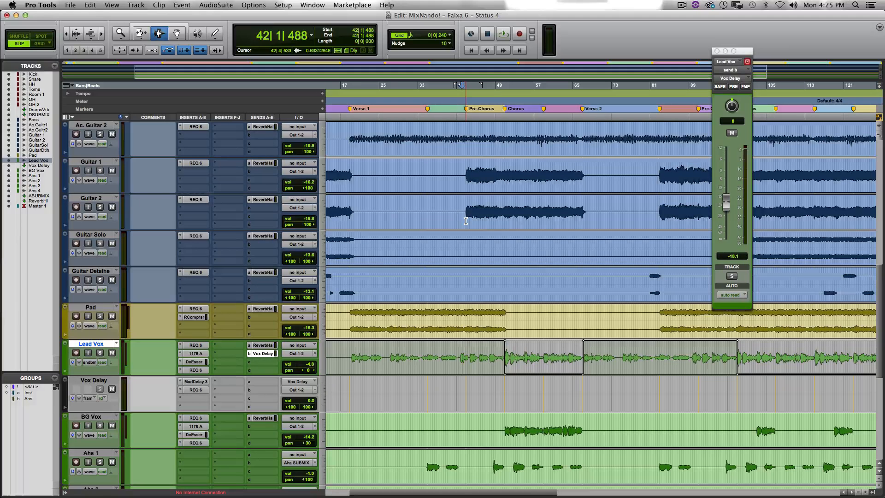
{"action": "scroll", "coordinate": [507, 259], "scroll_direction": "down", "scroll_amount": 5}
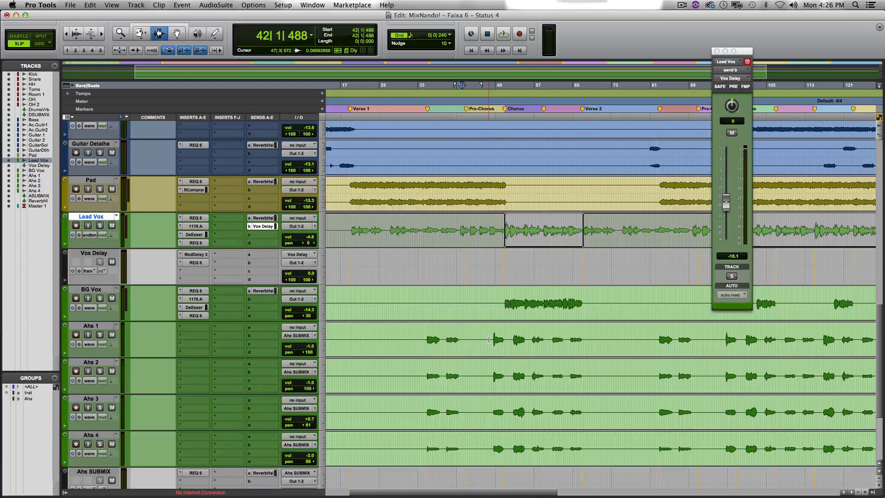
{"action": "left_click", "coordinate": [502, 401]}
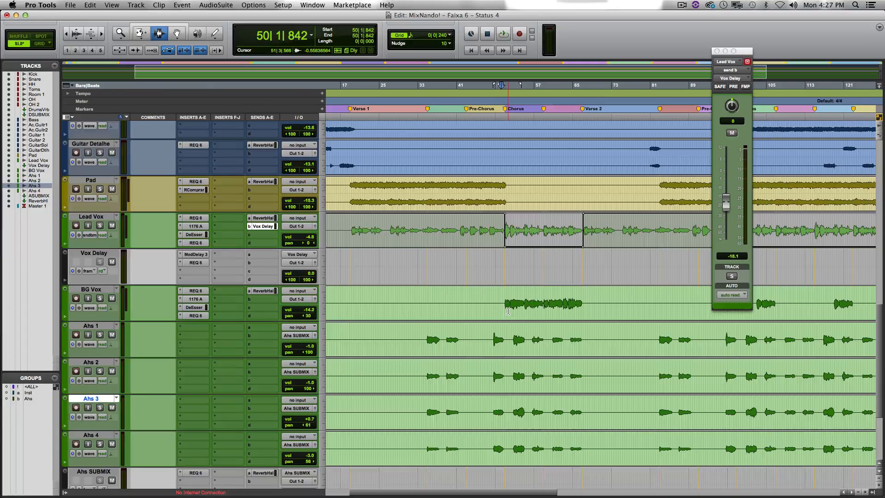
Highlight in turn Lead Vox bars 22 to 49, BG Vox bars 51 to 66, and Ahs 1 to 4 bars 47 to 63
{"action": "left_click_drag", "start_coordinate": [367, 231], "coordinate": [499, 249]}
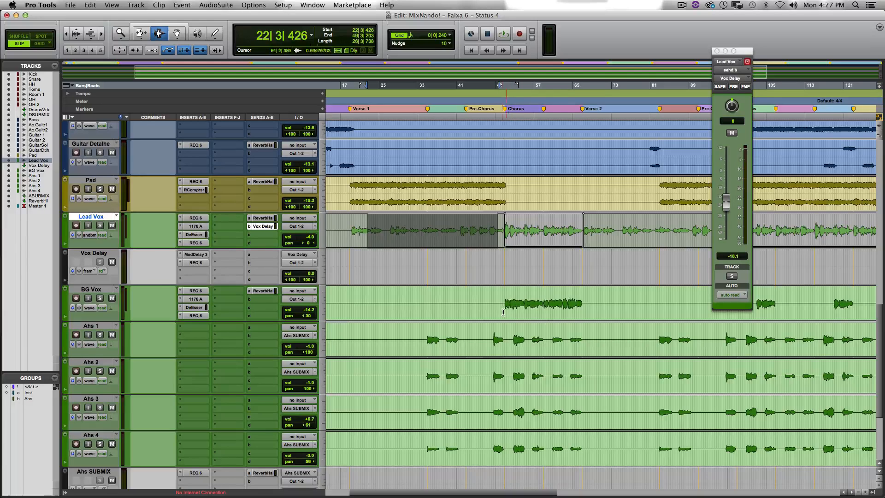
{"action": "left_click_drag", "start_coordinate": [507, 305], "coordinate": [578, 313]}
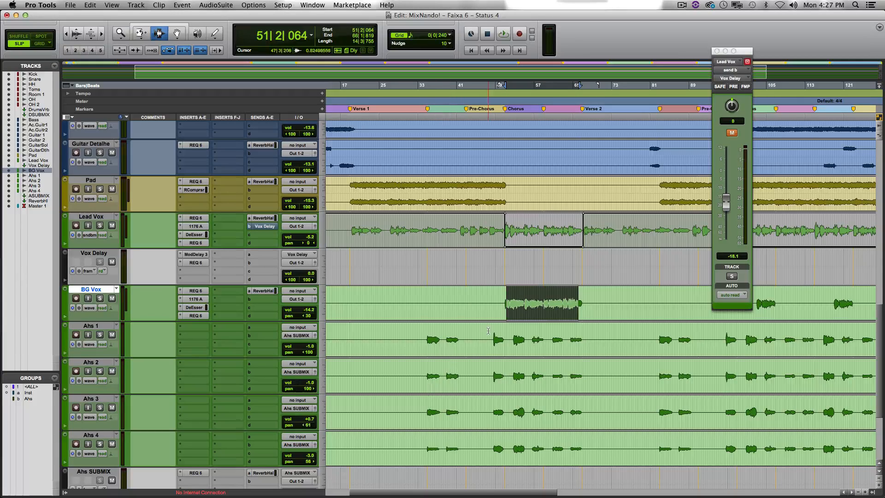
{"action": "left_click_drag", "start_coordinate": [489, 325], "coordinate": [565, 439]}
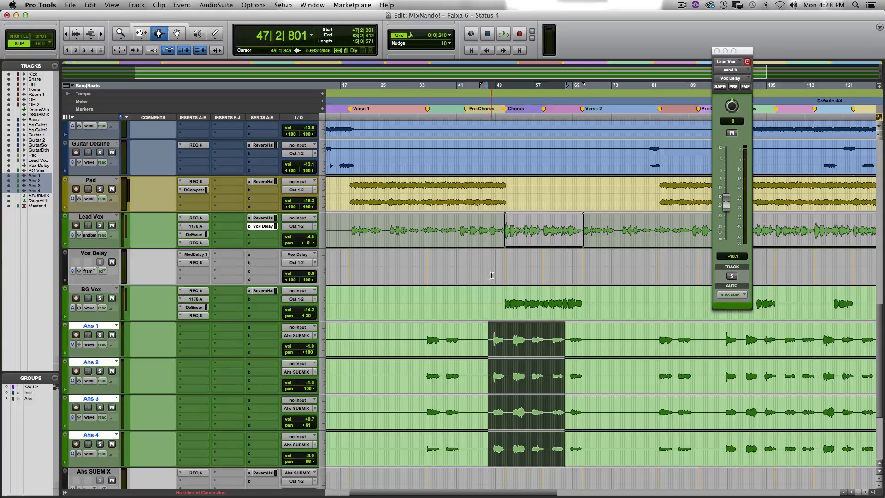
Place the cursor at the Lead Vox Pre-Chorus, then select about bars 7 to 17 across the drum tracks from Kick to OH 2
{"action": "left_click", "coordinate": [467, 234]}
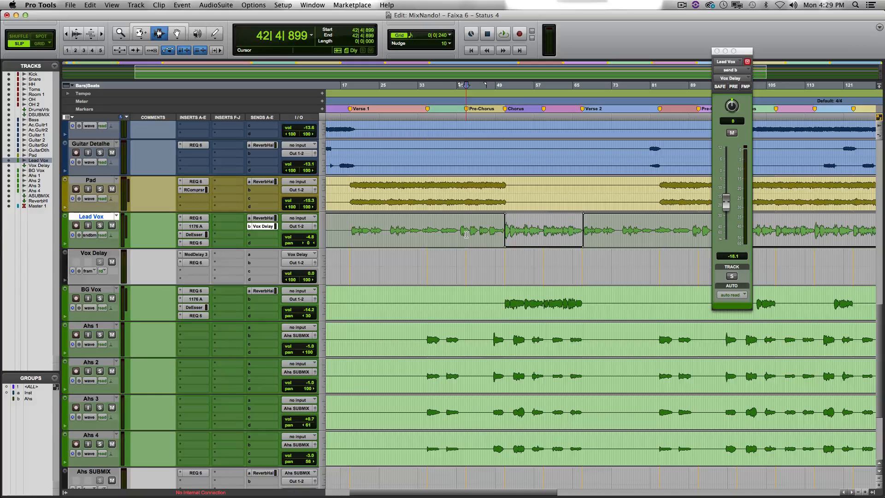
{"action": "scroll", "coordinate": [467, 235], "scroll_direction": "up", "scroll_amount": 10}
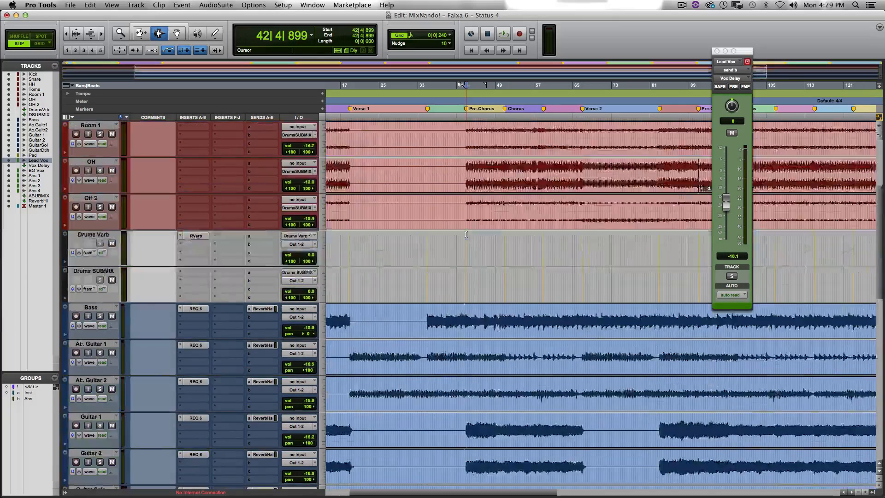
{"action": "scroll", "coordinate": [513, 275], "scroll_direction": "left", "scroll_amount": 3}
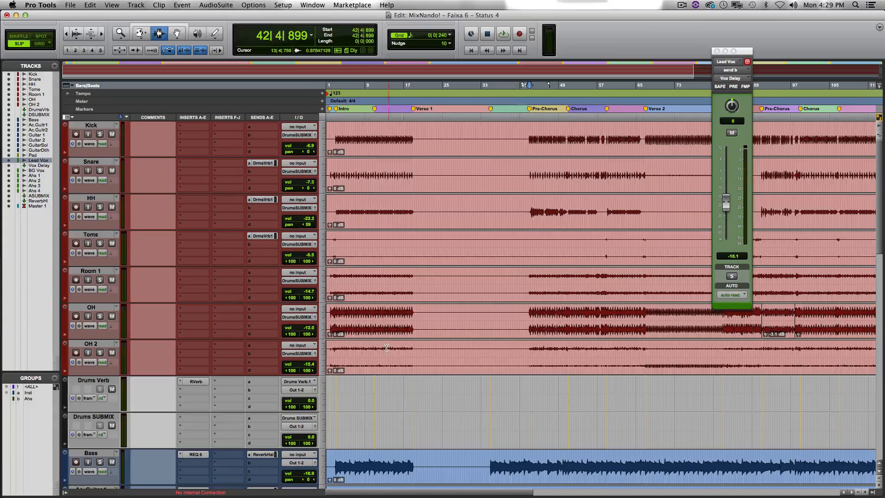
{"action": "left_click", "coordinate": [362, 349]}
{"action": "left_click_drag", "start_coordinate": [366, 349], "coordinate": [406, 93]}
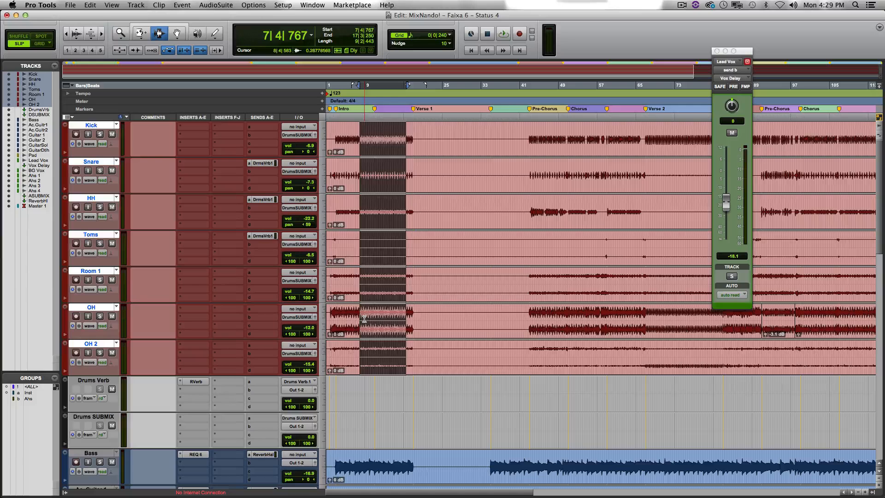
Highlight in turn about bars 6 to 21 from Kick to OH 2, bars 6 to 8 from Snare to Room 1, and bars 6 to 15 from Kick to OH 2
{"action": "left_click_drag", "start_coordinate": [351, 351], "coordinate": [426, 133]}
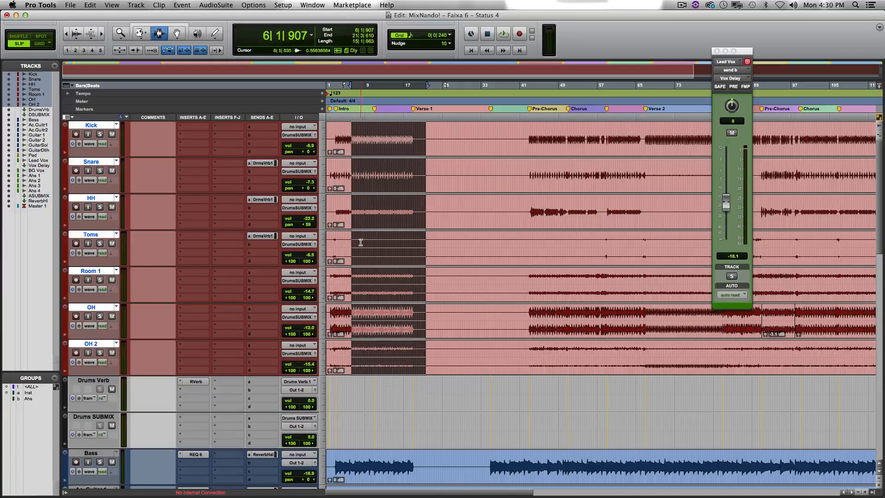
{"action": "left_click_drag", "start_coordinate": [354, 166], "coordinate": [364, 296]}
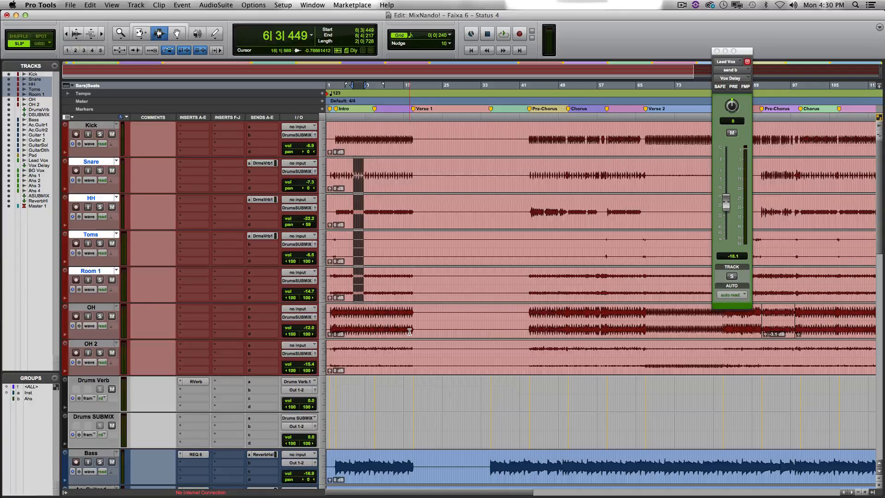
{"action": "left_click_drag", "start_coordinate": [355, 348], "coordinate": [396, 71]}
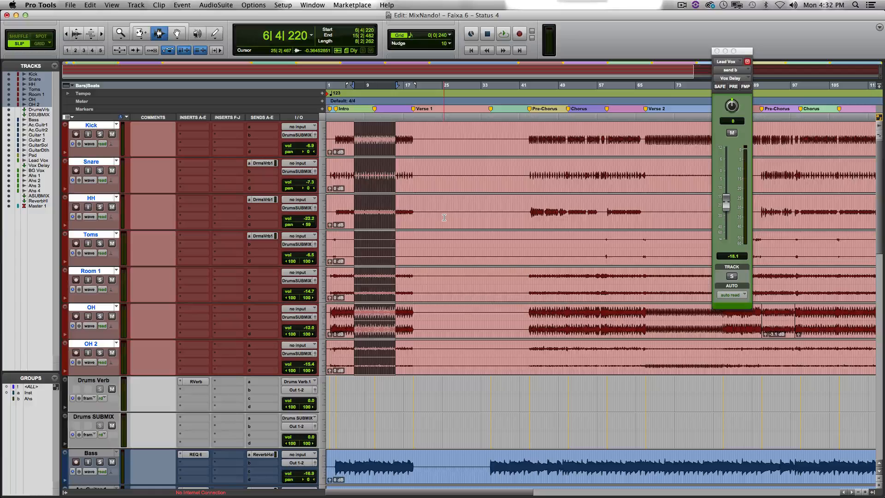
Select about bars 3 to 10 on the Guitar 1 track in the Intro
{"action": "scroll", "coordinate": [500, 283], "scroll_direction": "down", "scroll_amount": 2}
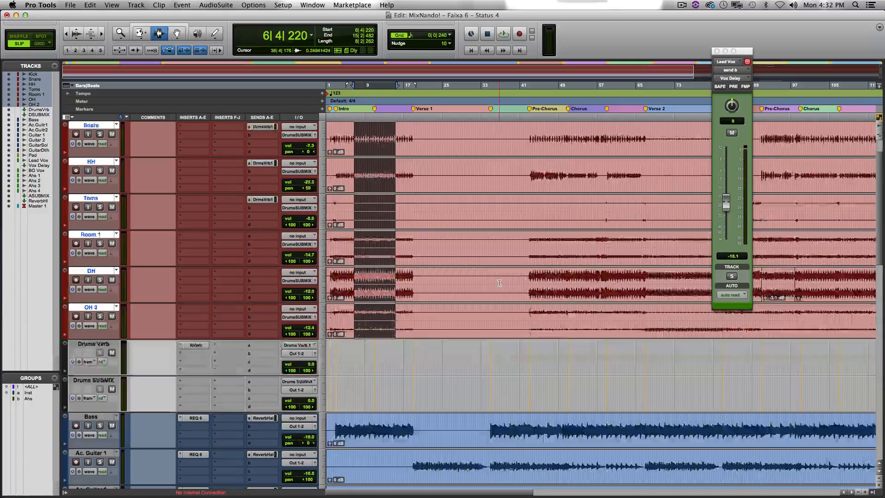
{"action": "scroll", "coordinate": [500, 283], "scroll_direction": "down", "scroll_amount": 8}
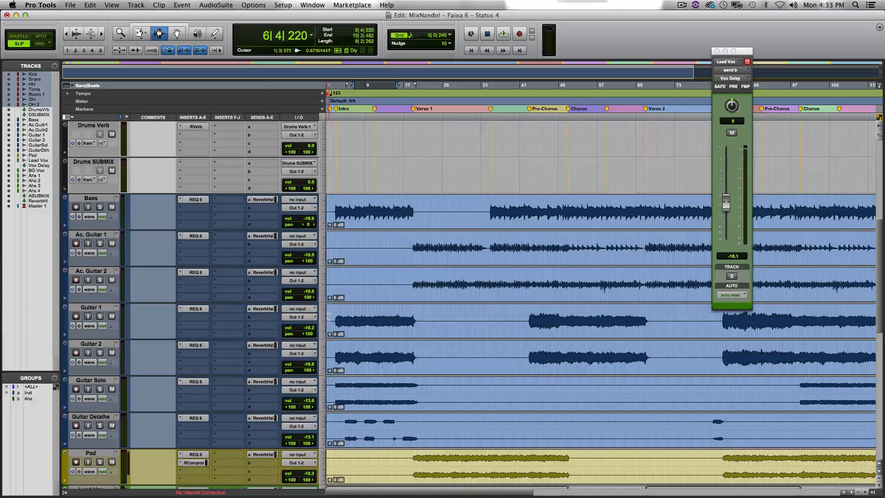
{"action": "left_click_drag", "start_coordinate": [337, 321], "coordinate": [372, 323]}
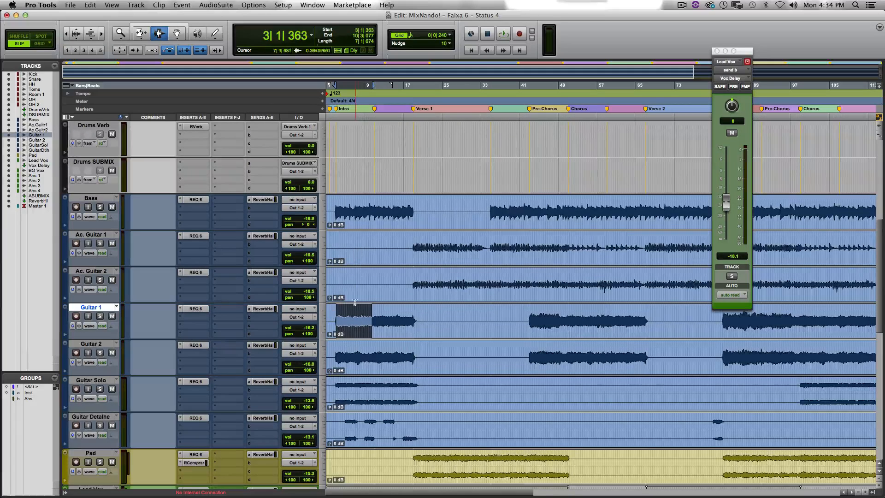
Inspect the REQ 6 equalizer on the Guitar Solo and Guitar Detalhe tracks in turn, then close it
{"action": "scroll", "coordinate": [354, 321], "scroll_direction": "down", "scroll_amount": 2}
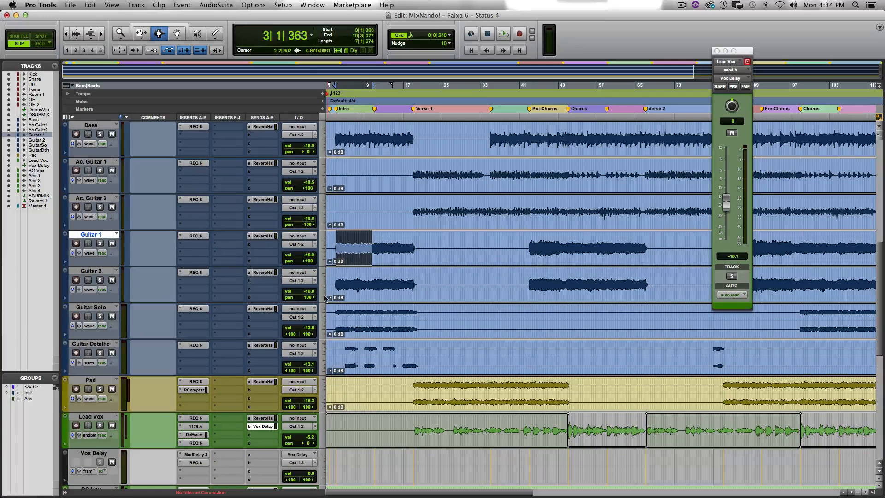
{"action": "left_click", "coordinate": [196, 309]}
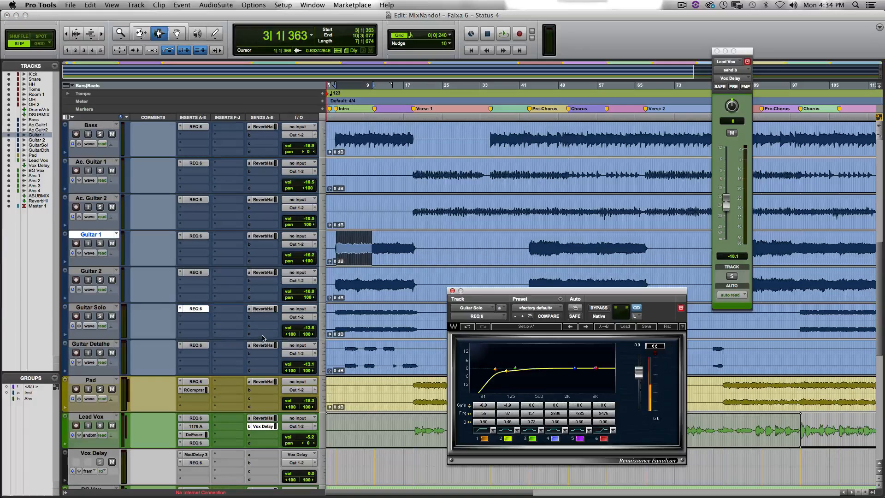
{"action": "left_click", "coordinate": [204, 347]}
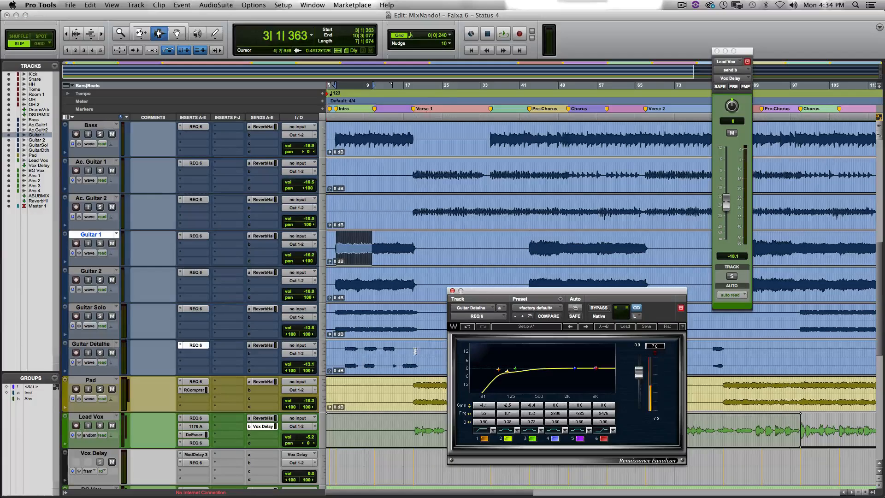
{"action": "left_click", "coordinate": [453, 291]}
Place the cursor in bar 1 of Guitar 2, close the Lead Vox send window and start playback from there
{"action": "scroll", "coordinate": [403, 341], "scroll_direction": "down", "scroll_amount": 10}
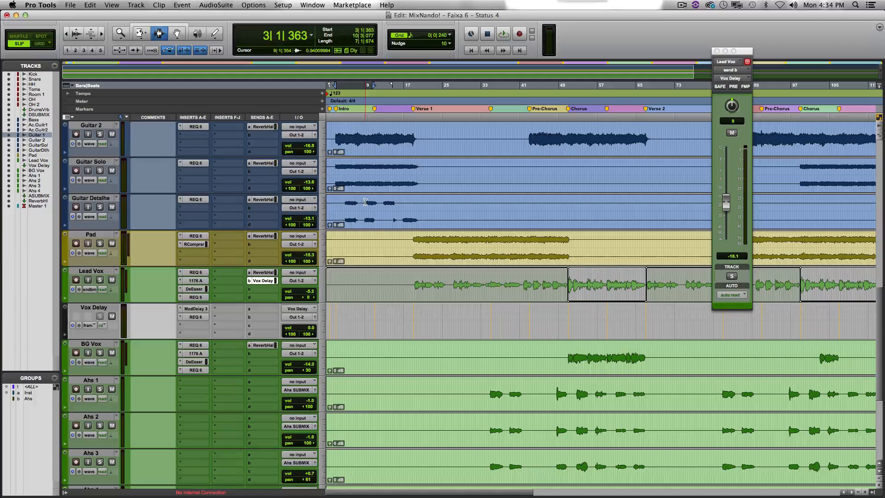
{"action": "left_click", "coordinate": [329, 131]}
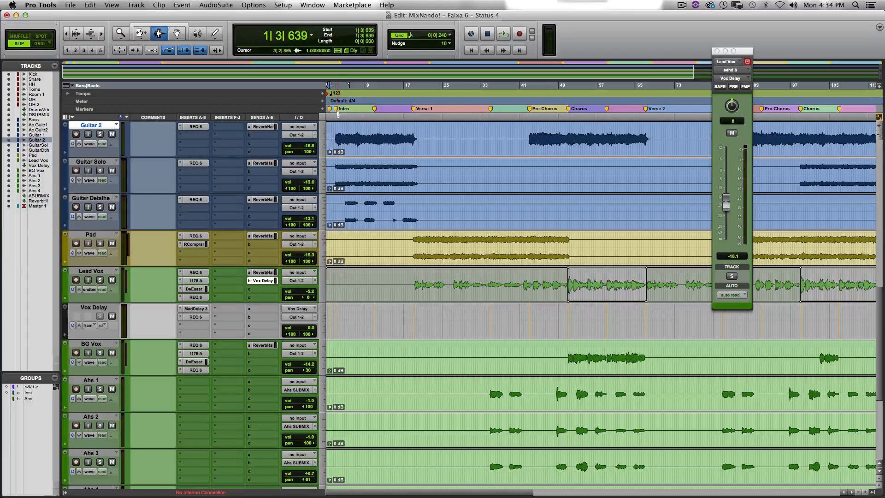
{"action": "left_click", "coordinate": [330, 134]}
{"action": "left_click", "coordinate": [717, 51]}
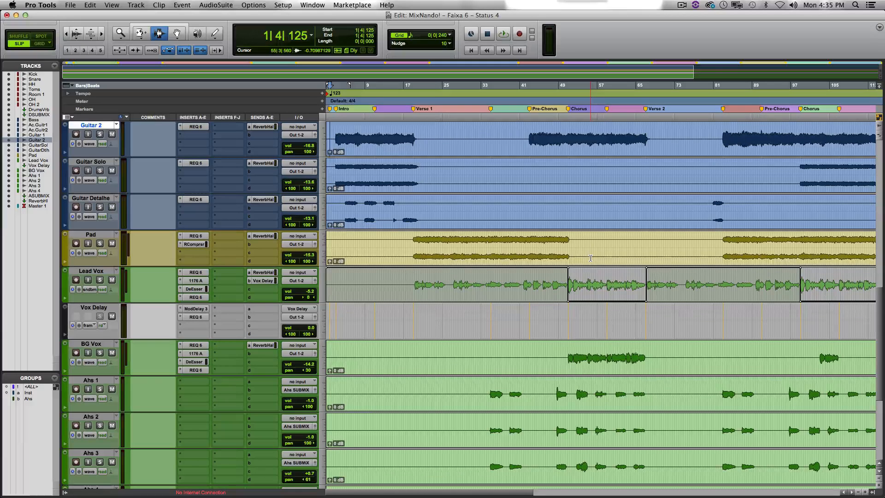
{"action": "key", "text": "space"}
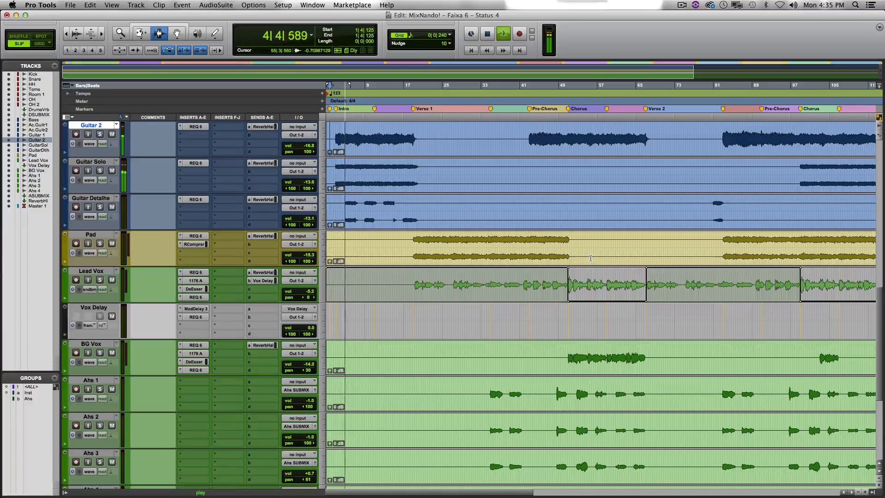
Examine the tracks from Drums Verb down to Reverb Hall while the Intro plays into Verse 1
{"action": "scroll", "coordinate": [437, 306], "scroll_direction": "up", "scroll_amount": 5}
{"action": "scroll", "coordinate": [437, 306], "scroll_direction": "up", "scroll_amount": 8}
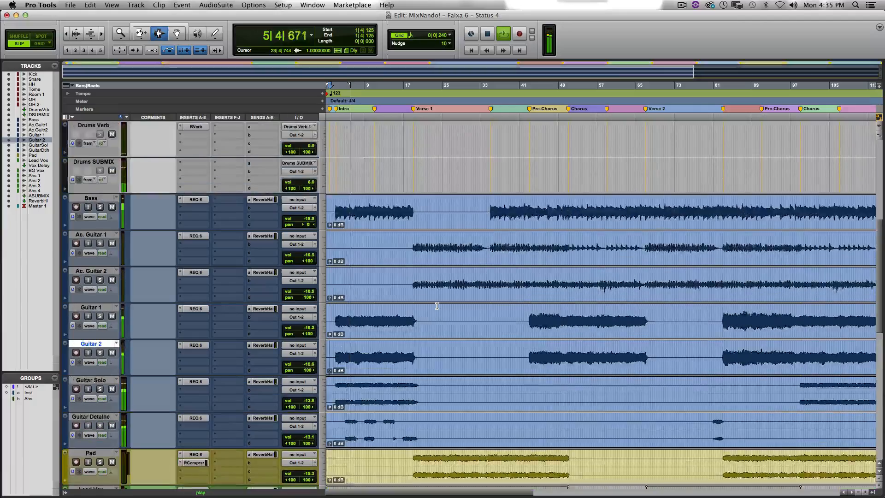
{"action": "scroll", "coordinate": [437, 306], "scroll_direction": "down", "scroll_amount": 12}
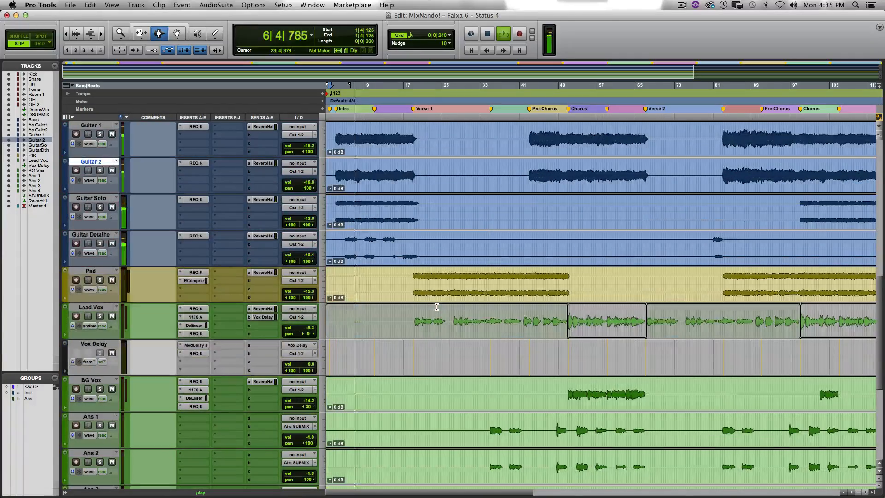
{"action": "scroll", "coordinate": [437, 307], "scroll_direction": "down", "scroll_amount": 3}
{"action": "scroll", "coordinate": [437, 308], "scroll_direction": "down", "scroll_amount": 1}
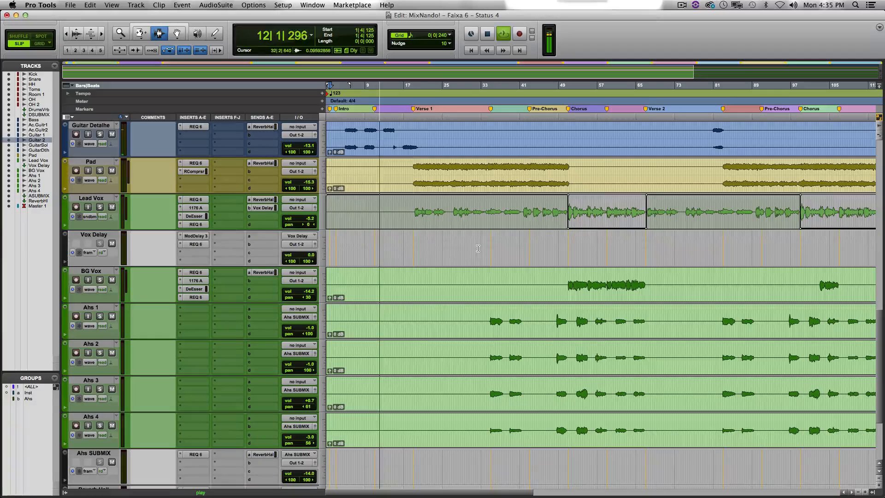
{"action": "scroll", "coordinate": [478, 251], "scroll_direction": "up", "scroll_amount": 5}
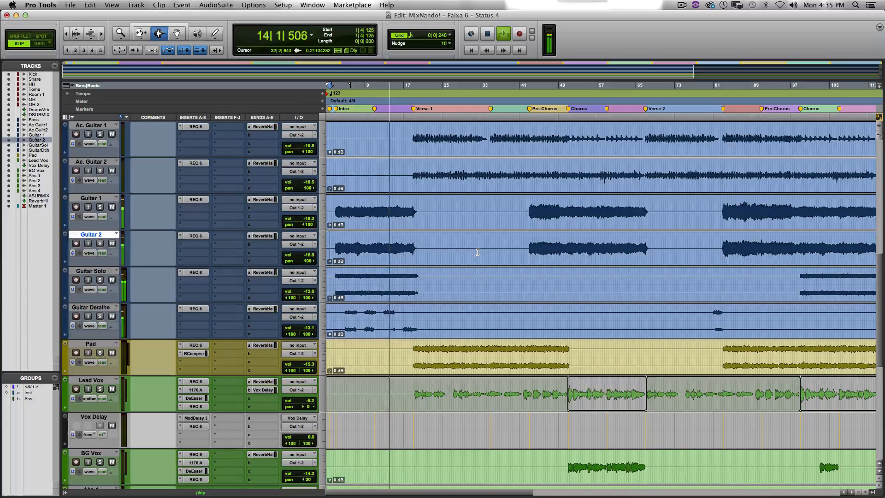
{"action": "scroll", "coordinate": [478, 253], "scroll_direction": "down", "scroll_amount": 1}
{"action": "scroll", "coordinate": [478, 252], "scroll_direction": "down", "scroll_amount": 2}
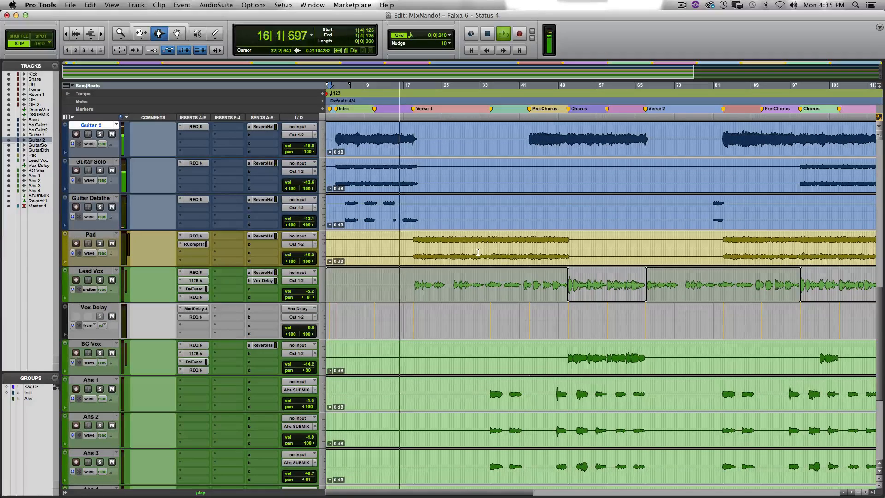
{"action": "scroll", "coordinate": [260, 221], "scroll_direction": "down", "scroll_amount": 3}
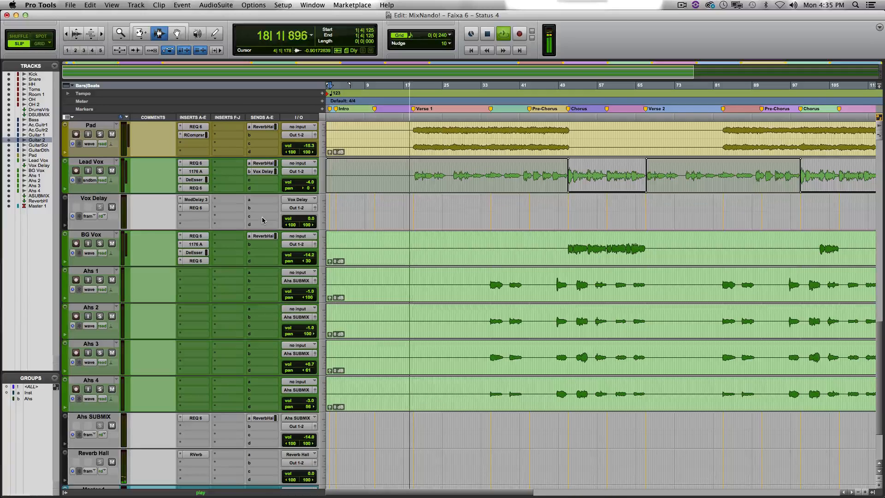
Open the Vox Delay track's Mod Delay III and REQ 6 plug-ins in turn, plus the Lead Vox track's Vox Delay send
{"action": "left_click", "coordinate": [195, 200]}
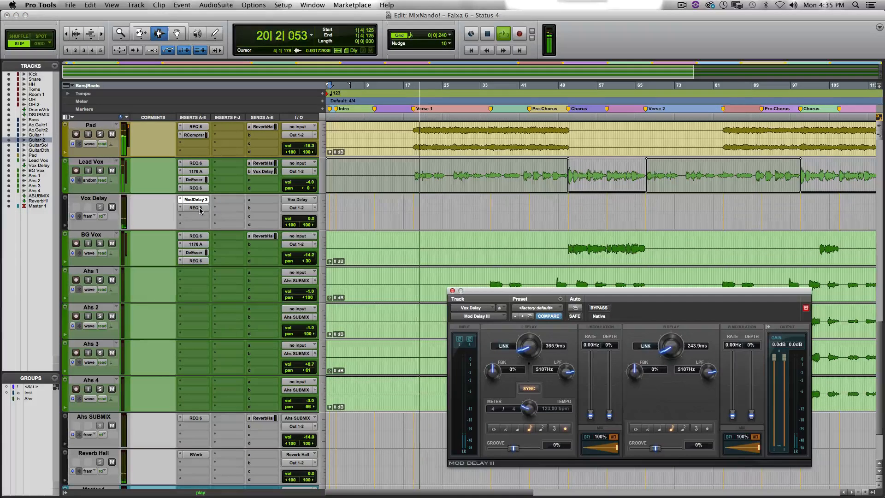
{"action": "left_click", "coordinate": [200, 208]}
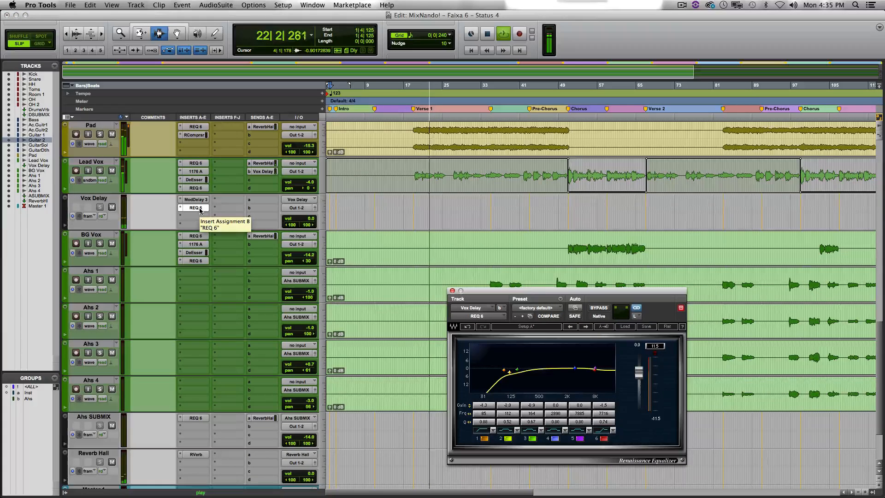
{"action": "left_click", "coordinate": [263, 172]}
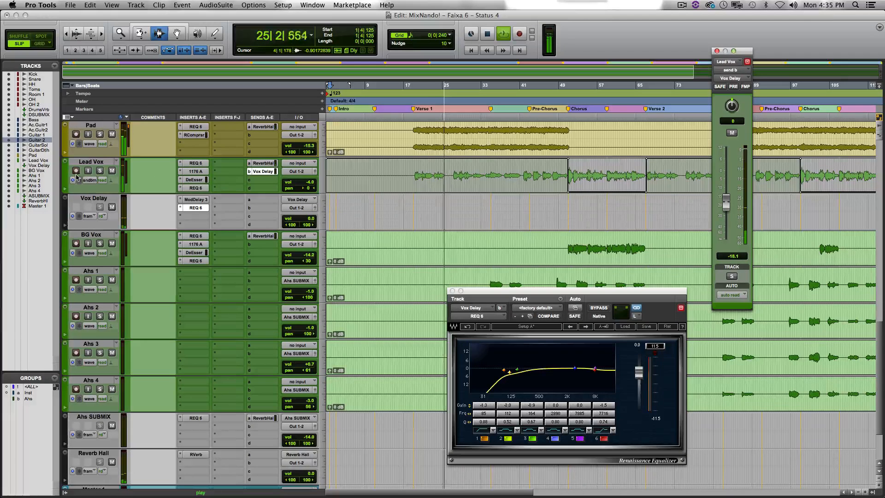
Display the Vox Delay send's level automation on the Lead Vox track and review it alongside the neighbouring tracks during Verse 1 playback
{"action": "left_click", "coordinate": [90, 180]}
{"action": "mouse_move", "coordinate": [129, 181]}
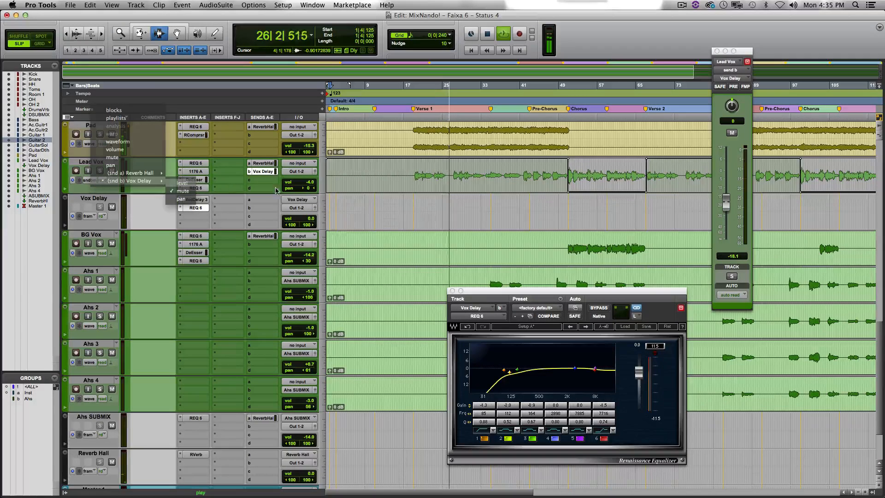
{"action": "left_click", "coordinate": [182, 183]}
{"action": "scroll", "coordinate": [430, 200], "scroll_direction": "down", "scroll_amount": 2}
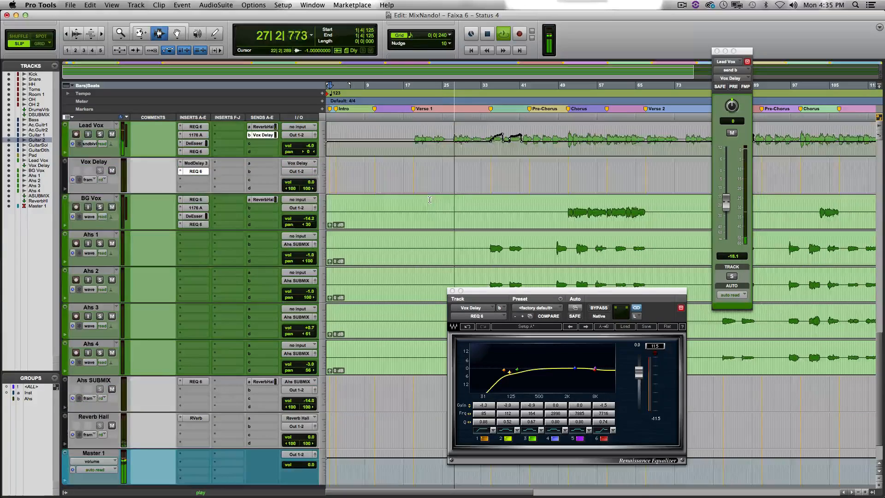
{"action": "scroll", "coordinate": [430, 199], "scroll_direction": "up", "scroll_amount": 6}
{"action": "scroll", "coordinate": [430, 197], "scroll_direction": "down", "scroll_amount": 3}
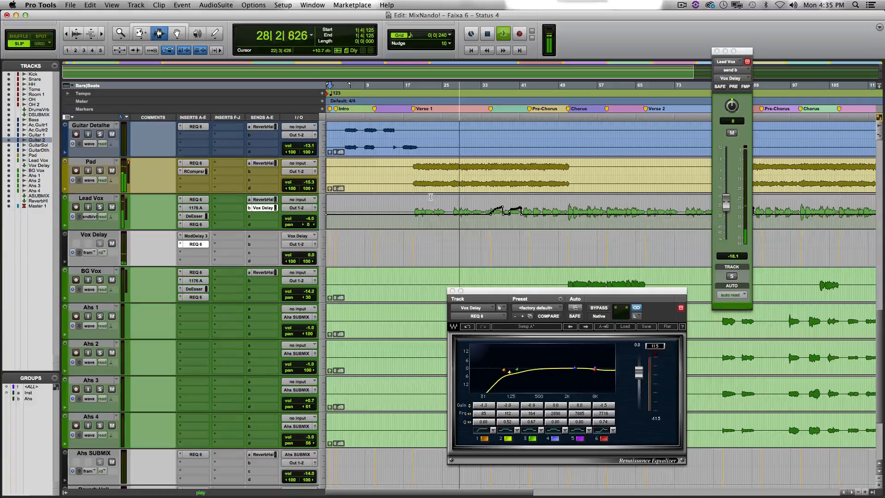
{"action": "scroll", "coordinate": [430, 196], "scroll_direction": "down", "scroll_amount": 4}
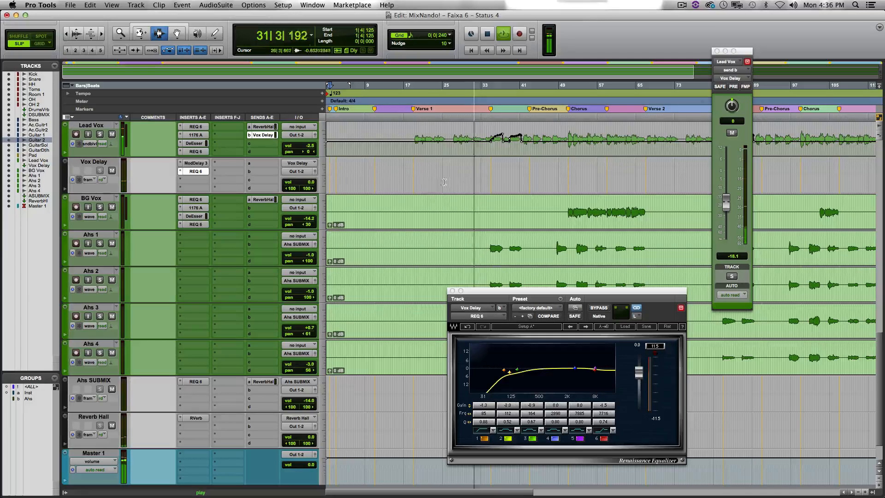
{"action": "scroll", "coordinate": [447, 182], "scroll_direction": "up", "scroll_amount": 5}
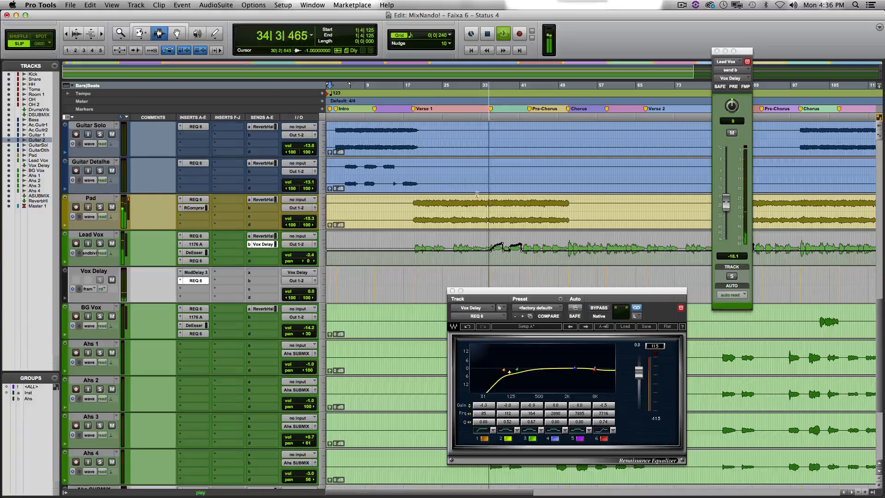
{"action": "scroll", "coordinate": [477, 194], "scroll_direction": "down", "scroll_amount": 5}
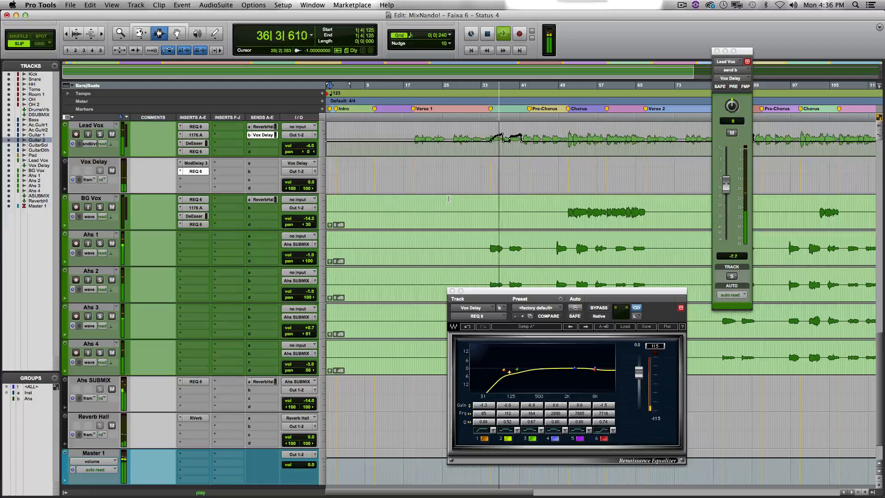
Close the REQ 6 window and follow the Lead Vox delay send's level automation on into the Chorus
{"action": "left_click", "coordinate": [452, 291]}
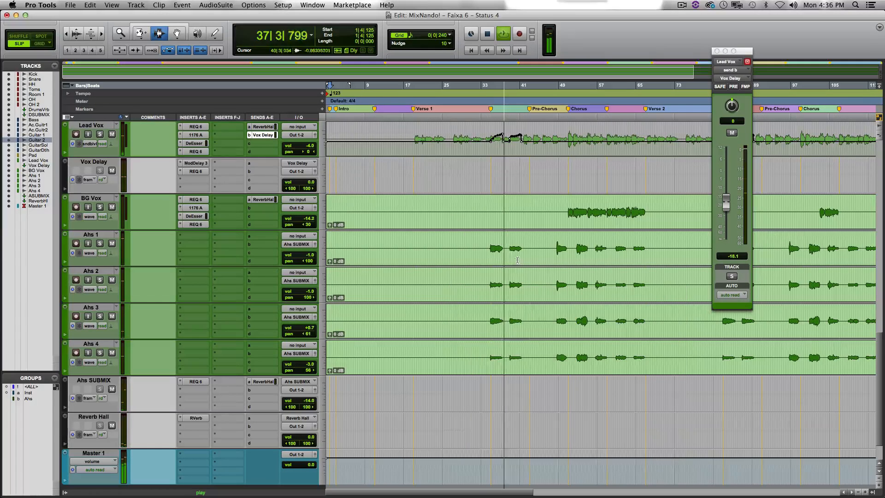
{"action": "scroll", "coordinate": [554, 266], "scroll_direction": "up", "scroll_amount": 5}
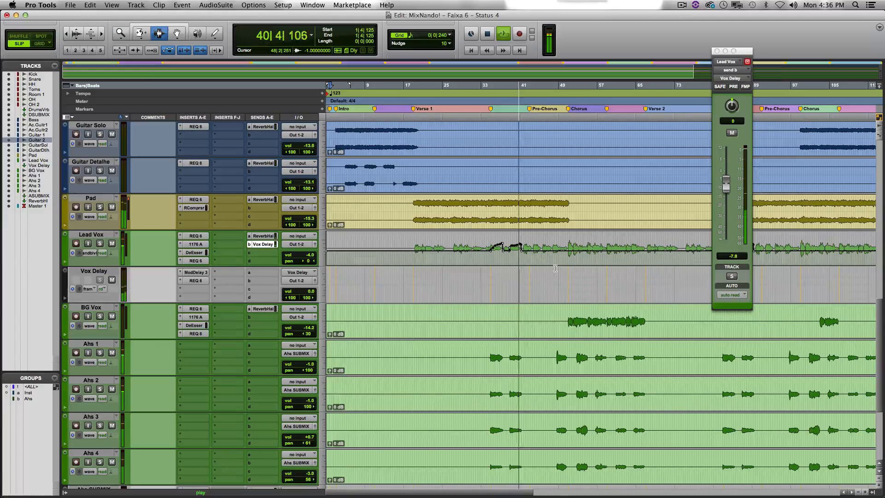
{"action": "scroll", "coordinate": [556, 268], "scroll_direction": "right", "scroll_amount": 3}
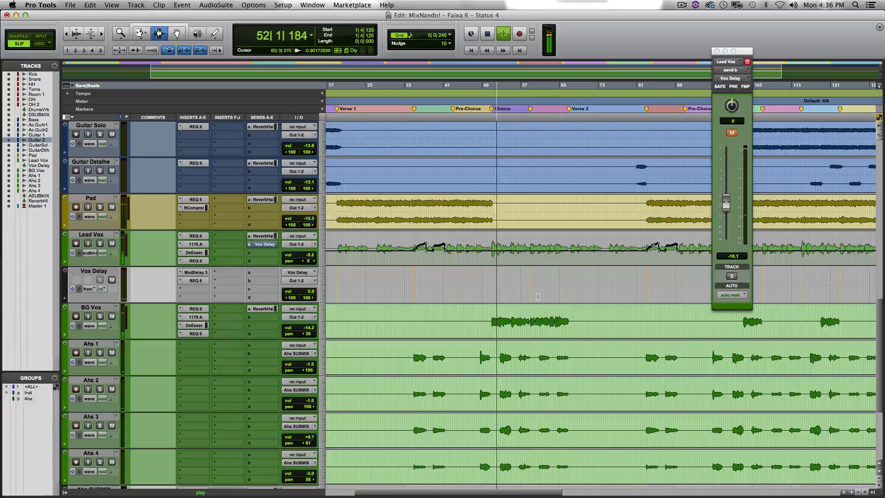
Close the Lead Vox send window and examine the vocal, pad, guitar and bass tracks as the Chorus plays
{"action": "left_click", "coordinate": [718, 50]}
{"action": "scroll", "coordinate": [559, 251], "scroll_direction": "down", "scroll_amount": 3}
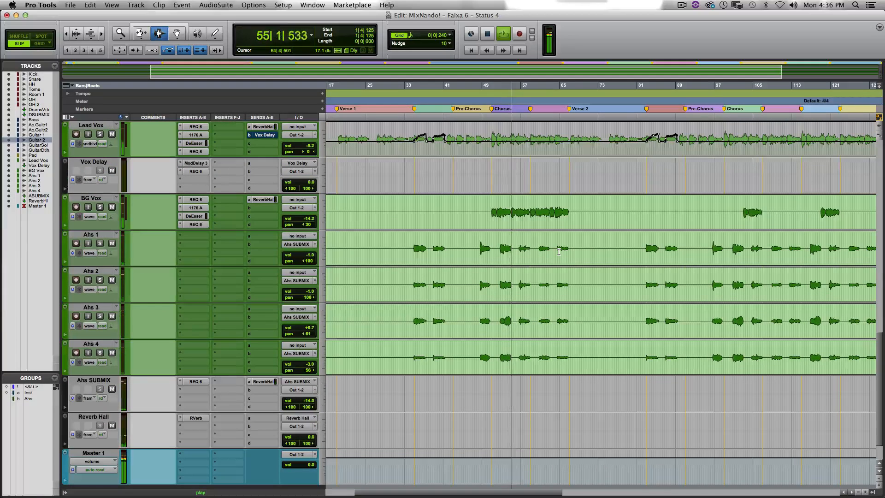
{"action": "scroll", "coordinate": [559, 251], "scroll_direction": "up", "scroll_amount": 1}
{"action": "scroll", "coordinate": [559, 252], "scroll_direction": "up", "scroll_amount": 5}
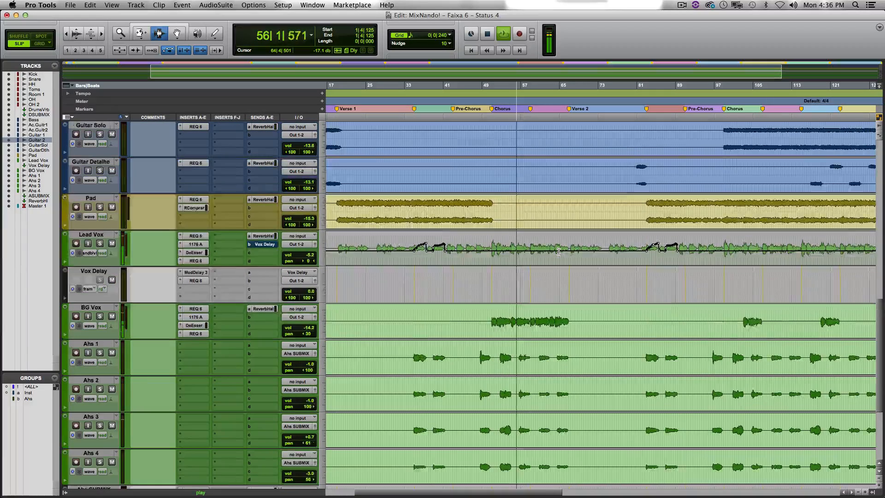
{"action": "scroll", "coordinate": [559, 251], "scroll_direction": "up", "scroll_amount": 2}
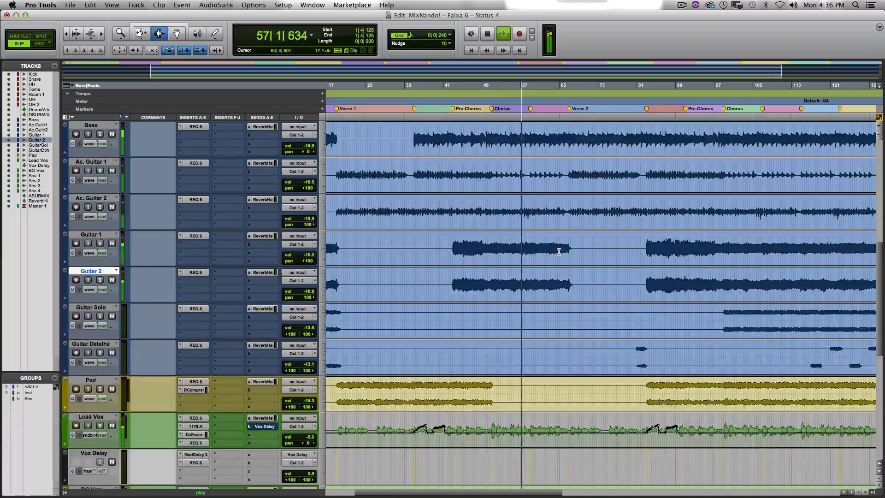
{"action": "scroll", "coordinate": [362, 240], "scroll_direction": "up", "scroll_amount": 1}
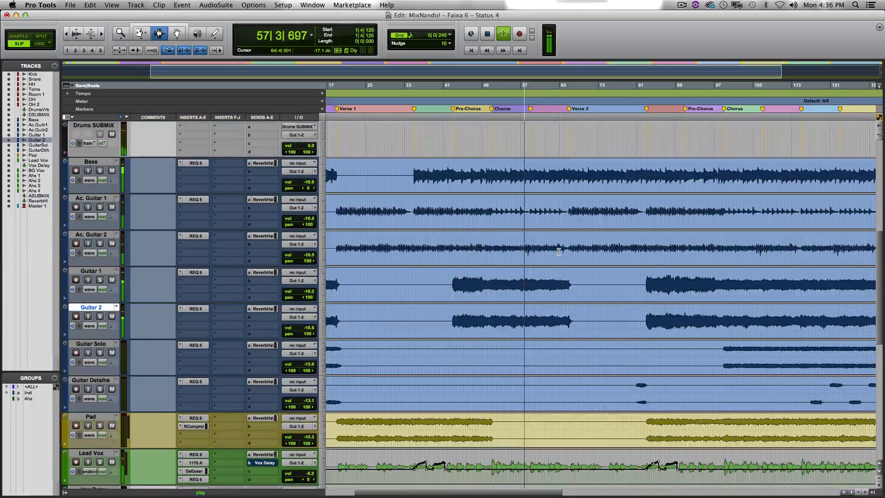
Open the Reverb Hall sends of Ac. Guitar 1 and Ac. Guitar 2 in turn, and close the send window after checking the vocal tracks
{"action": "left_click", "coordinate": [271, 202]}
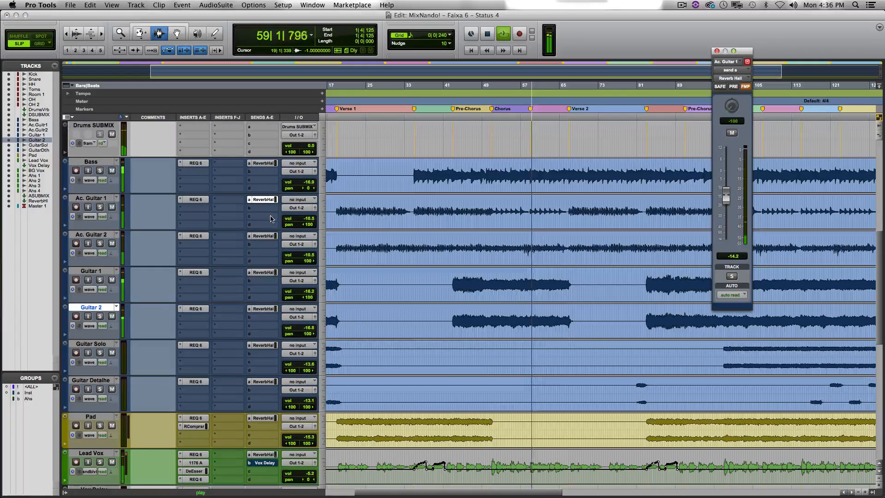
{"action": "left_click", "coordinate": [269, 236]}
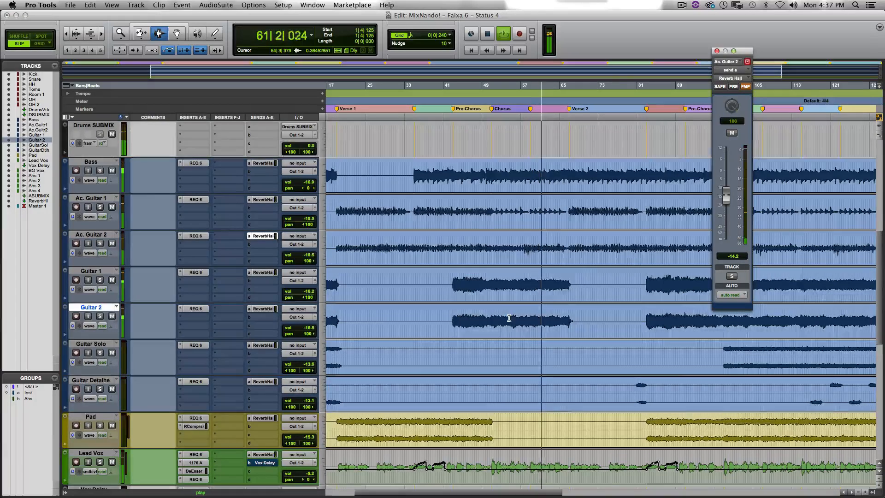
{"action": "scroll", "coordinate": [509, 318], "scroll_direction": "down", "scroll_amount": 10}
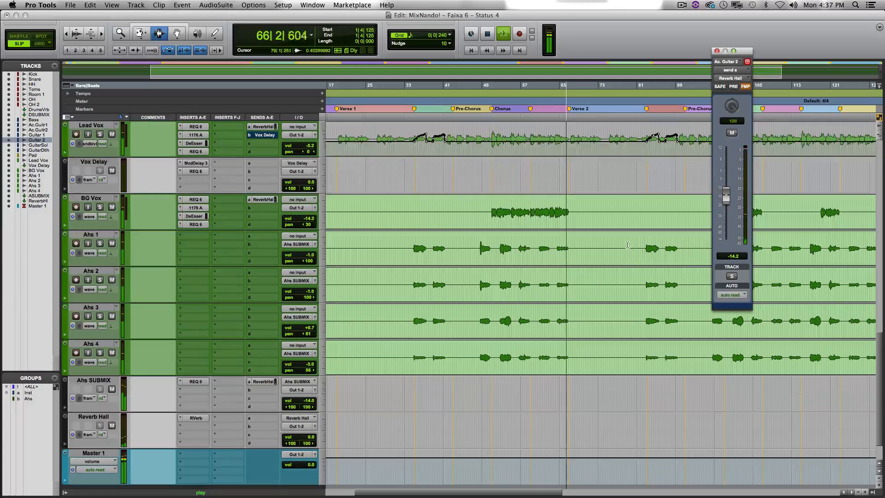
{"action": "scroll", "coordinate": [627, 245], "scroll_direction": "up", "scroll_amount": 7}
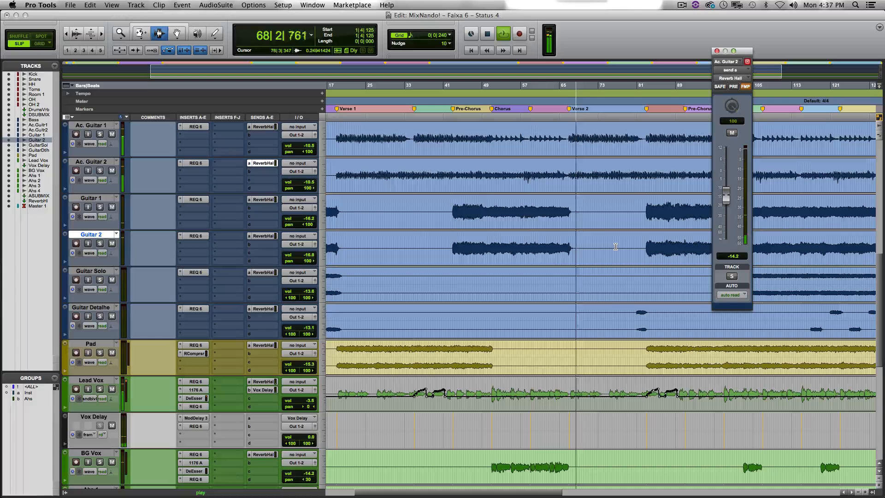
{"action": "left_click", "coordinate": [717, 51]}
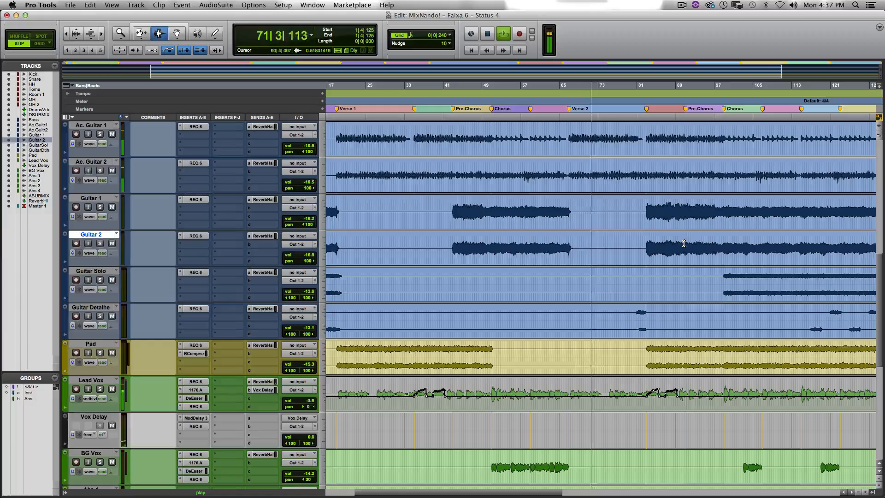
Examine the drum, guitar, pad and vocal tracks through to the song's end while Verse 2 plays, and stop playback
{"action": "scroll", "coordinate": [690, 241], "scroll_direction": "up", "scroll_amount": 7}
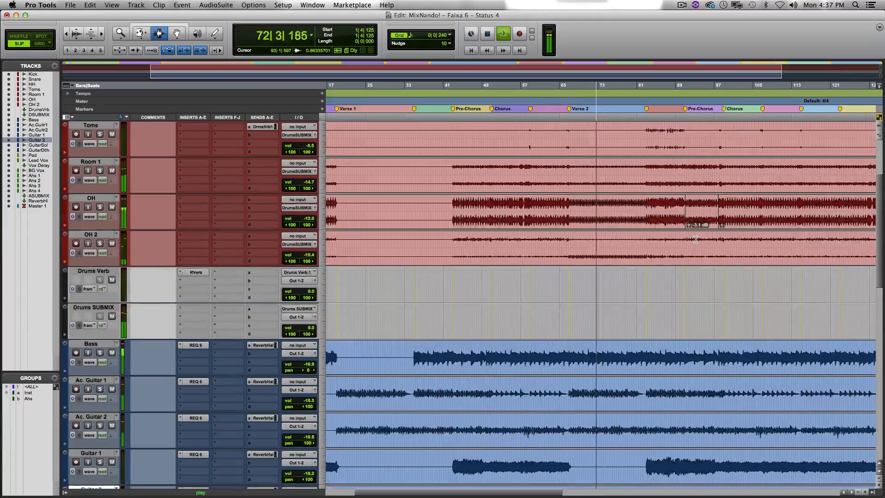
{"action": "scroll", "coordinate": [695, 239], "scroll_direction": "down", "scroll_amount": 9}
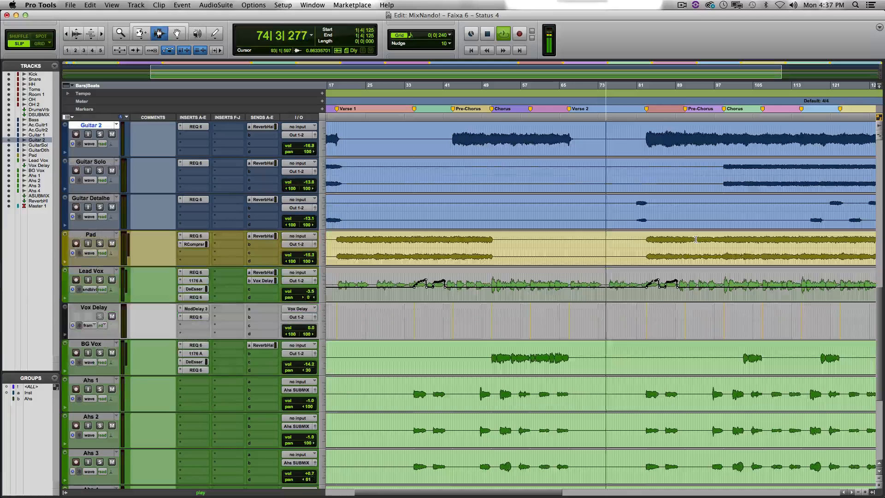
{"action": "scroll", "coordinate": [695, 240], "scroll_direction": "down", "scroll_amount": 1}
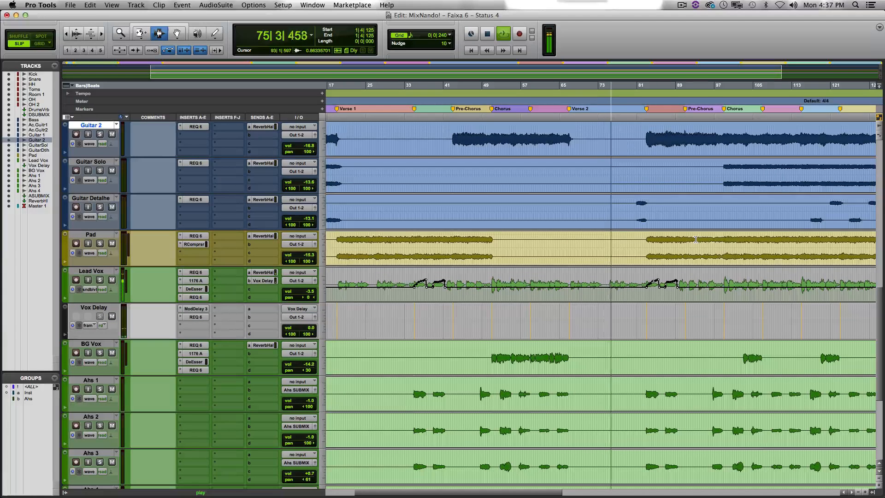
{"action": "scroll", "coordinate": [695, 239], "scroll_direction": "right", "scroll_amount": 5}
{"action": "scroll", "coordinate": [696, 239], "scroll_direction": "right", "scroll_amount": 2}
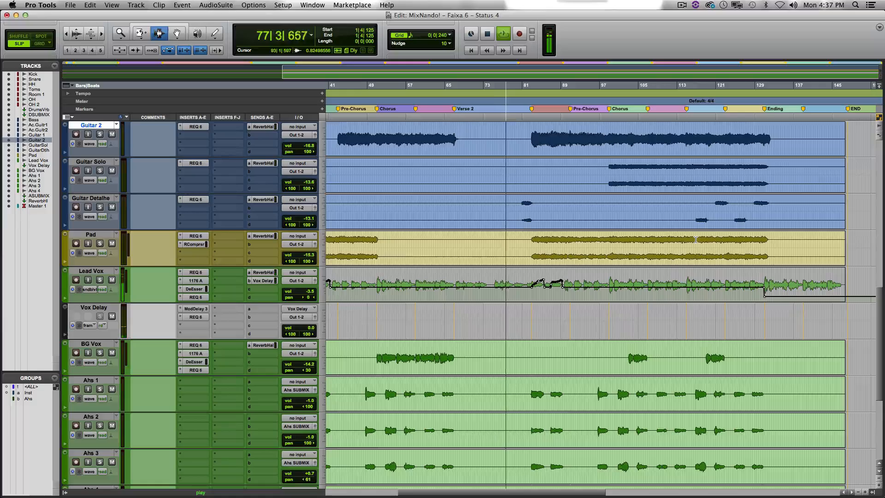
{"action": "scroll", "coordinate": [696, 239], "scroll_direction": "up", "scroll_amount": 8}
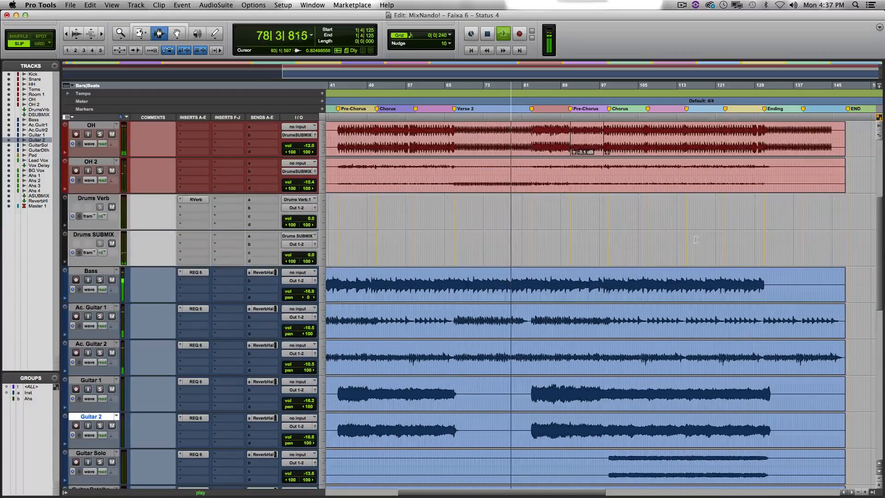
{"action": "scroll", "coordinate": [696, 239], "scroll_direction": "up", "scroll_amount": 5}
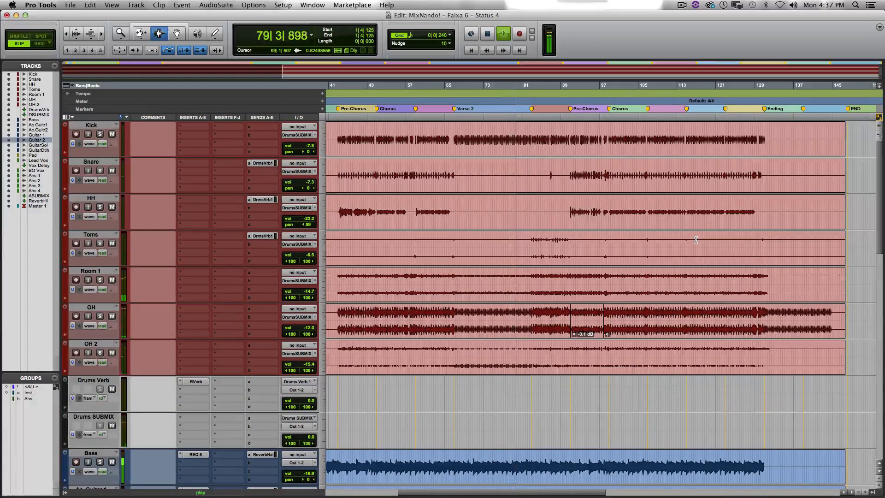
{"action": "scroll", "coordinate": [696, 239], "scroll_direction": "down", "scroll_amount": 3}
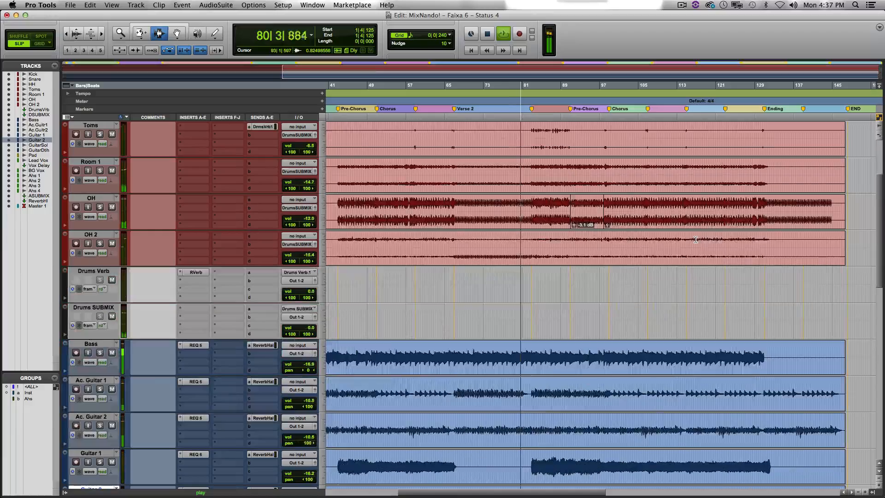
{"action": "scroll", "coordinate": [696, 239], "scroll_direction": "down", "scroll_amount": 1}
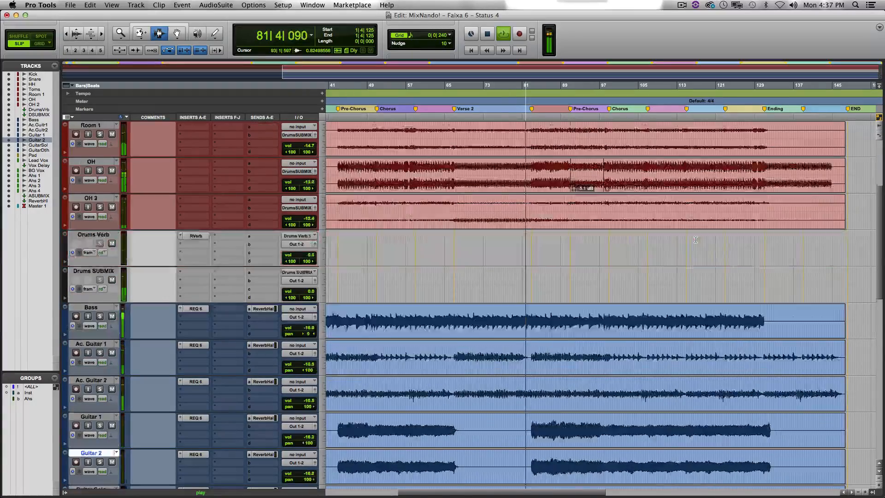
{"action": "scroll", "coordinate": [696, 239], "scroll_direction": "down", "scroll_amount": 9}
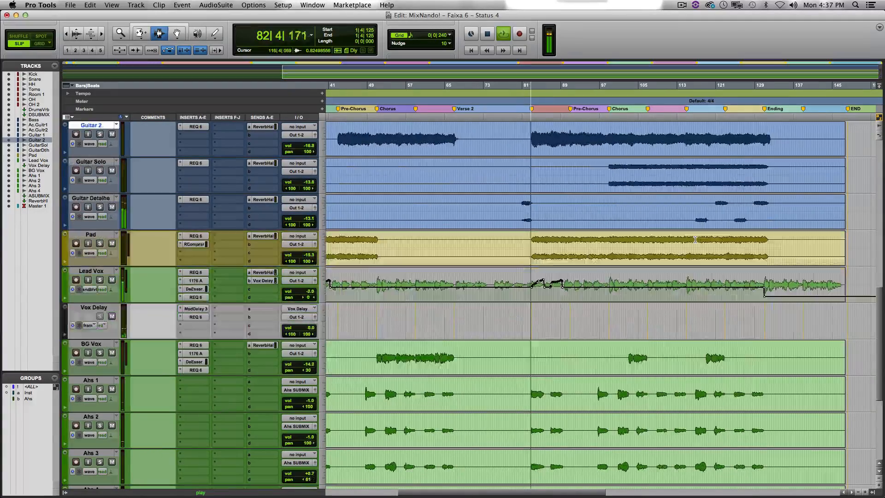
{"action": "scroll", "coordinate": [695, 240], "scroll_direction": "down", "scroll_amount": 1}
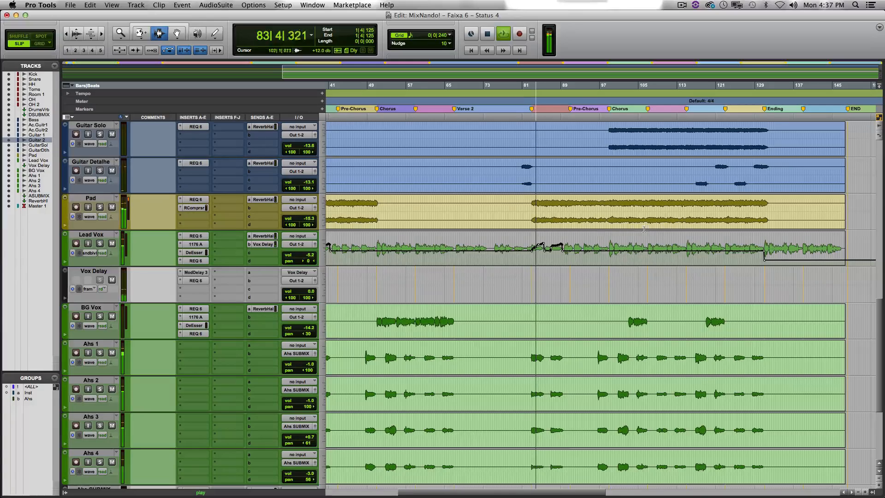
{"action": "key", "text": "space"}
Display the Kick track's volume automation and place the edit cursor on that track in Verse 2
{"action": "scroll", "coordinate": [476, 214], "scroll_direction": "up", "scroll_amount": 14}
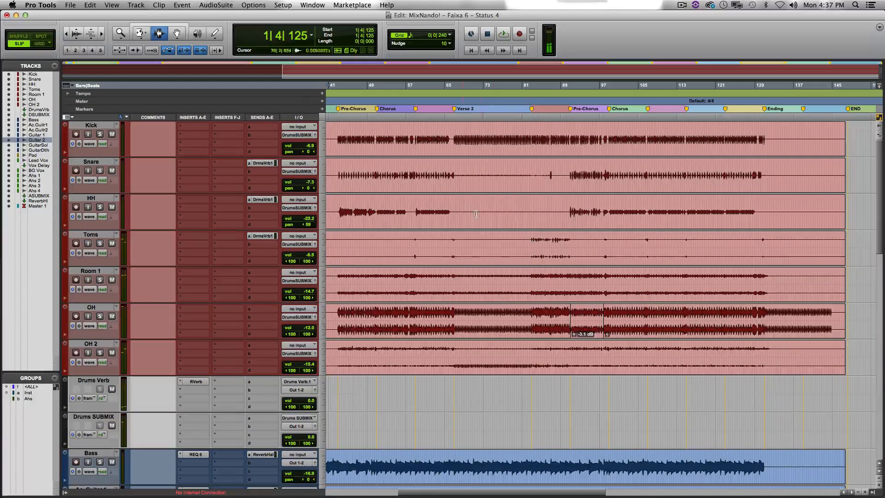
{"action": "left_click", "coordinate": [482, 141]}
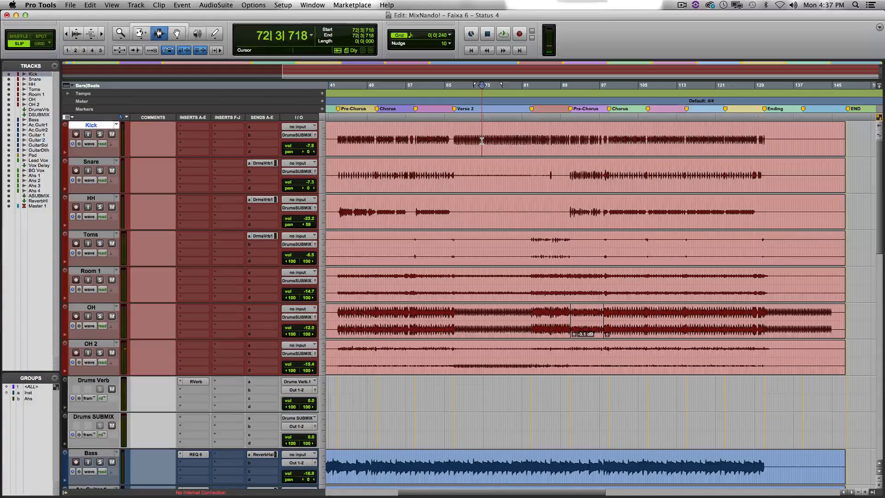
{"action": "key", "text": "ctrl+minus"}
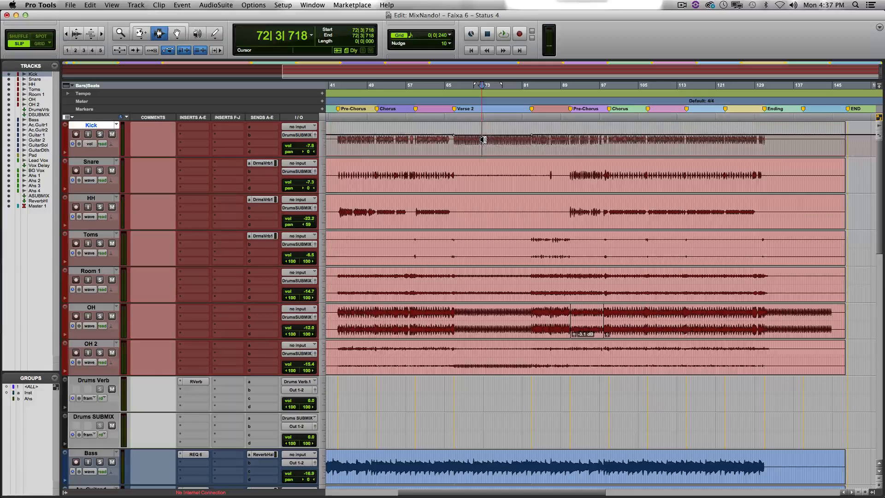
{"action": "left_click", "coordinate": [475, 147]}
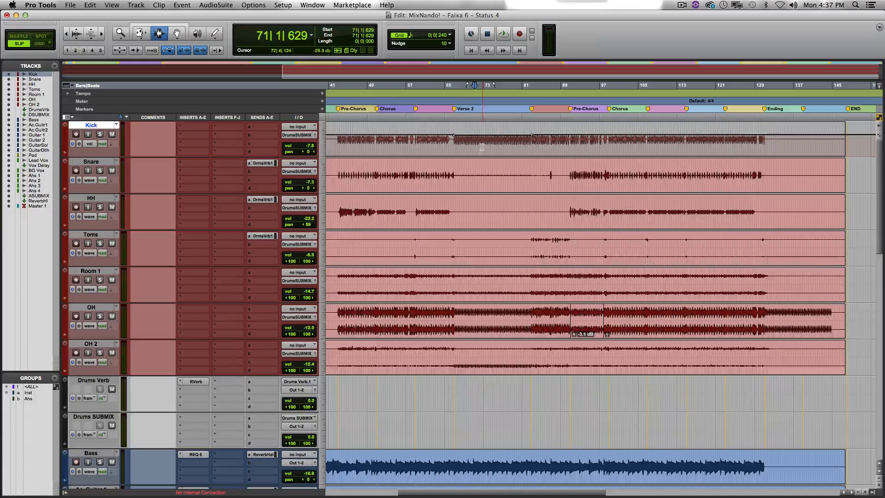
Review the Vox Delay track's Mod Delay III and REQ 6 plug-ins in turn, closing the plug-in window when finished
{"action": "scroll", "coordinate": [482, 147], "scroll_direction": "down", "scroll_amount": 2}
{"action": "scroll", "coordinate": [482, 146], "scroll_direction": "down", "scroll_amount": 10}
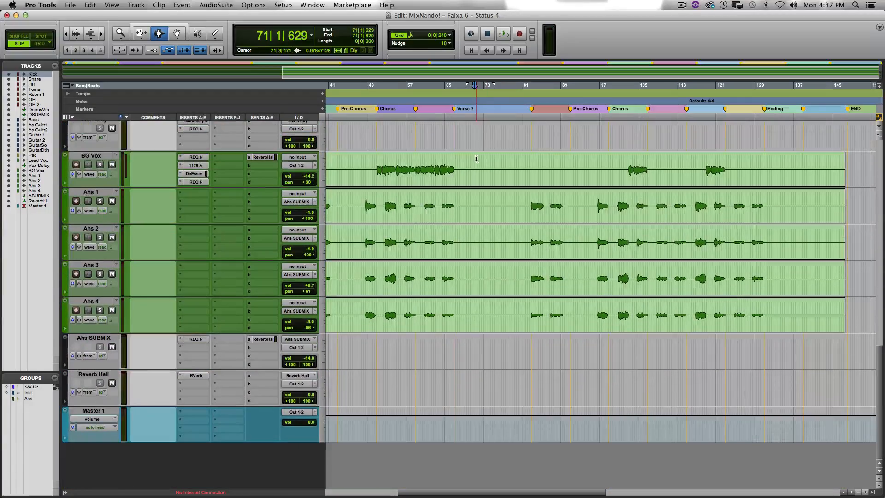
{"action": "scroll", "coordinate": [476, 159], "scroll_direction": "up", "scroll_amount": 5}
{"action": "scroll", "coordinate": [476, 159], "scroll_direction": "left", "scroll_amount": 1}
{"action": "scroll", "coordinate": [476, 159], "scroll_direction": "left", "scroll_amount": 5}
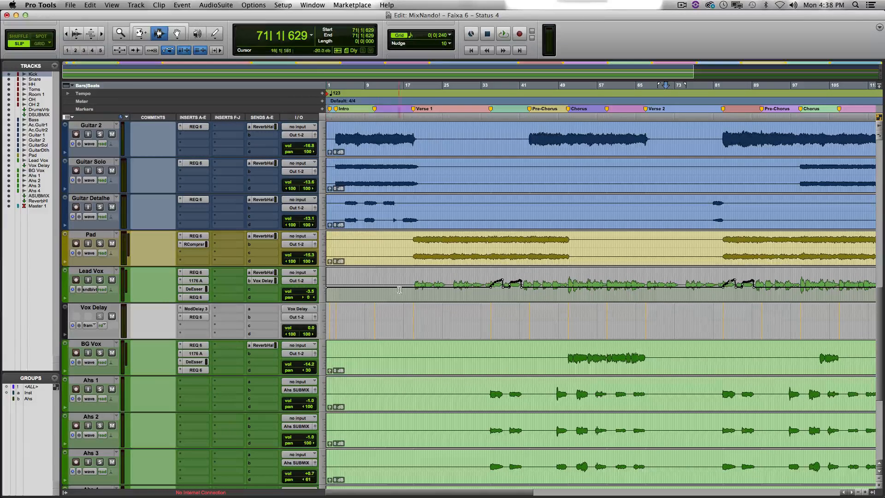
{"action": "left_click", "coordinate": [194, 309]}
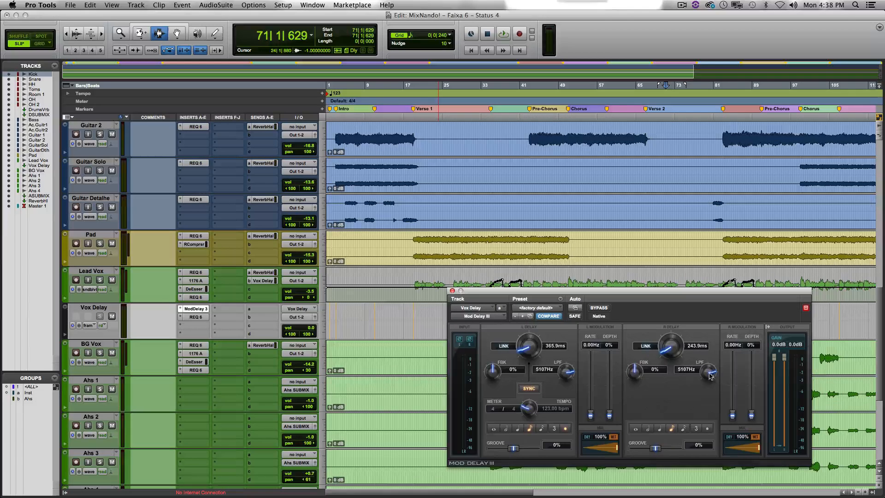
{"action": "left_click", "coordinate": [196, 317]}
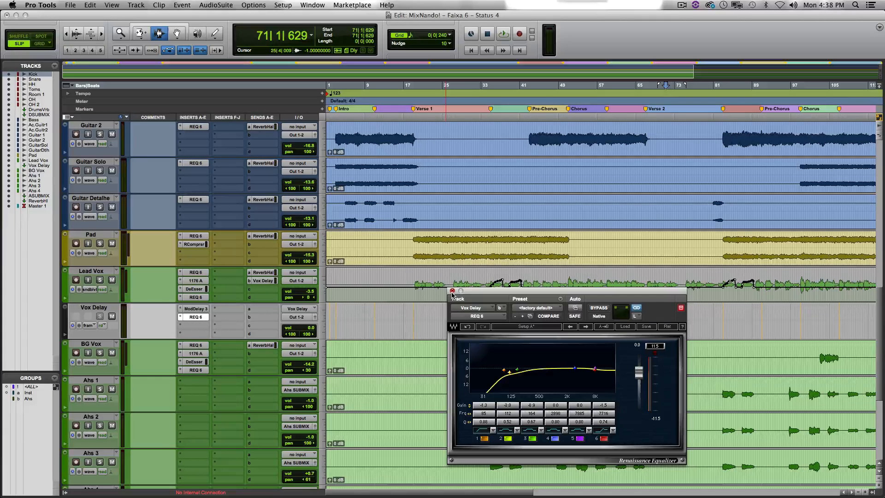
{"action": "left_click", "coordinate": [453, 292]}
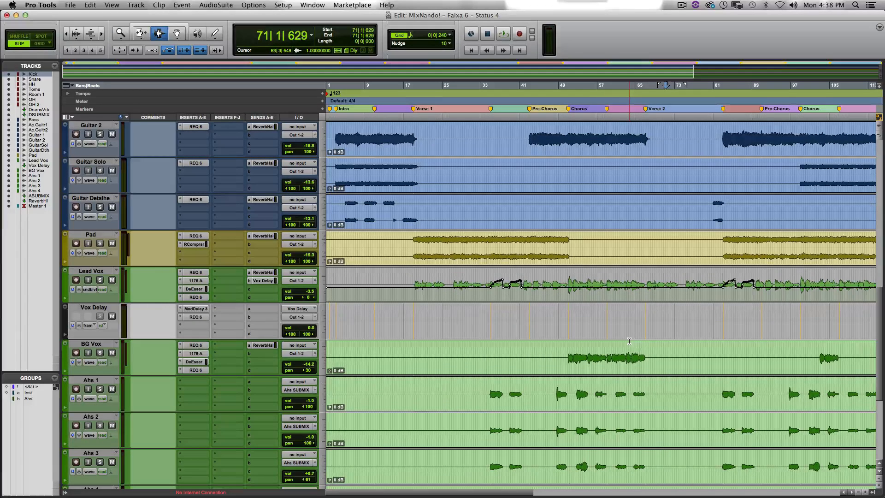